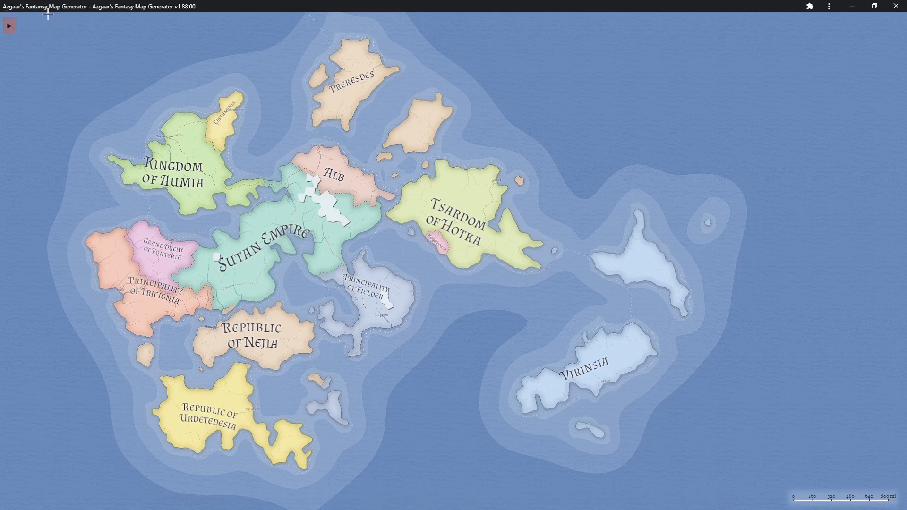
Open the burg editor for Vikkikavo on the west coast of the Principality of Fjelder
{"action": "scroll", "coordinate": [303, 290], "scroll_direction": "up", "scroll_amount": 3}
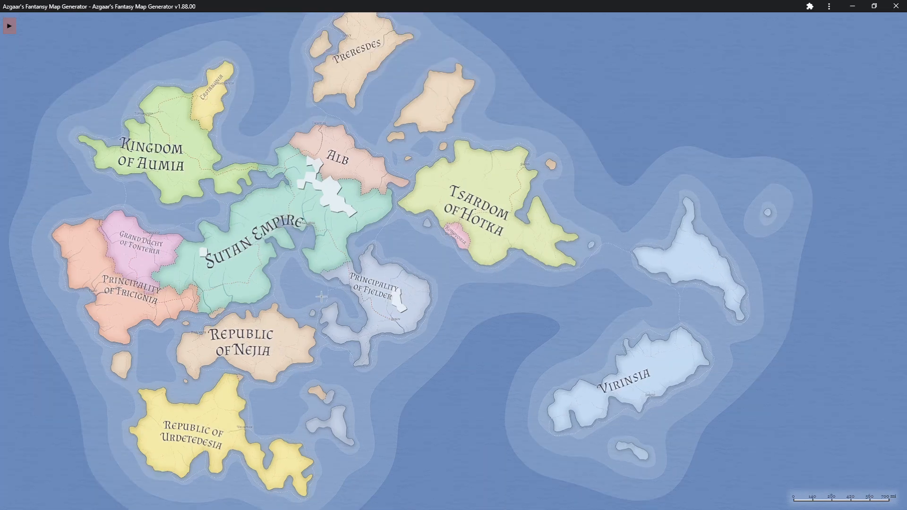
{"action": "scroll", "coordinate": [380, 290], "scroll_direction": "up", "scroll_amount": 3}
{"action": "scroll", "coordinate": [380, 294], "scroll_direction": "up", "scroll_amount": 1}
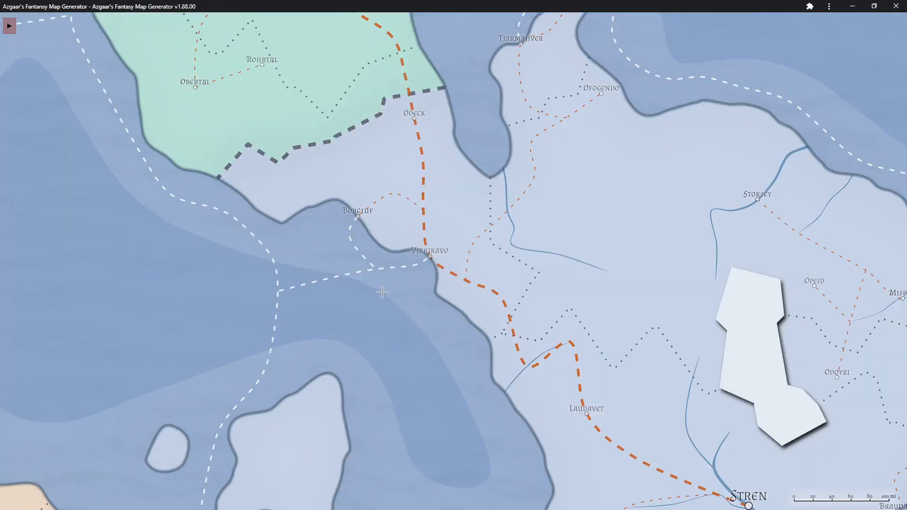
{"action": "scroll", "coordinate": [380, 294], "scroll_direction": "up", "scroll_amount": 1}
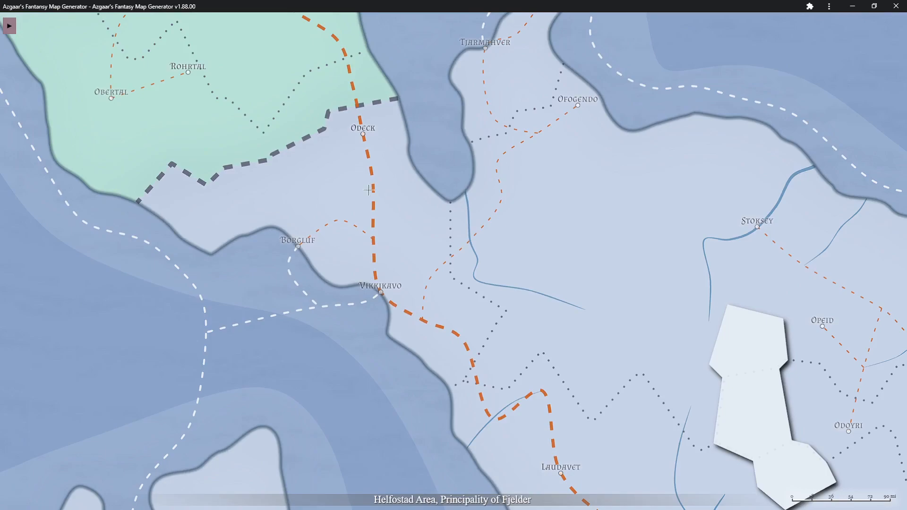
{"action": "left_click", "coordinate": [382, 292]}
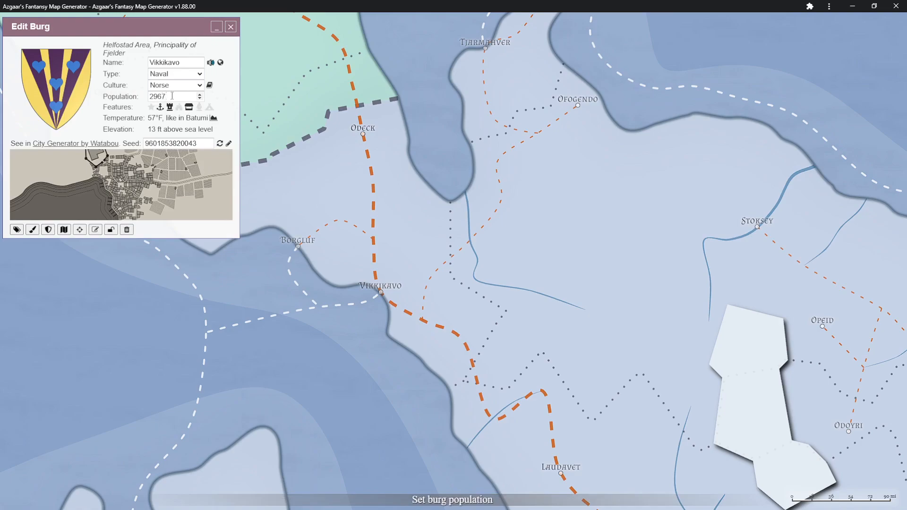
Examine Vikkikavo's population field and the available culture and type choices without changing them
{"action": "left_click_drag", "start_coordinate": [172, 96], "coordinate": [149, 96]}
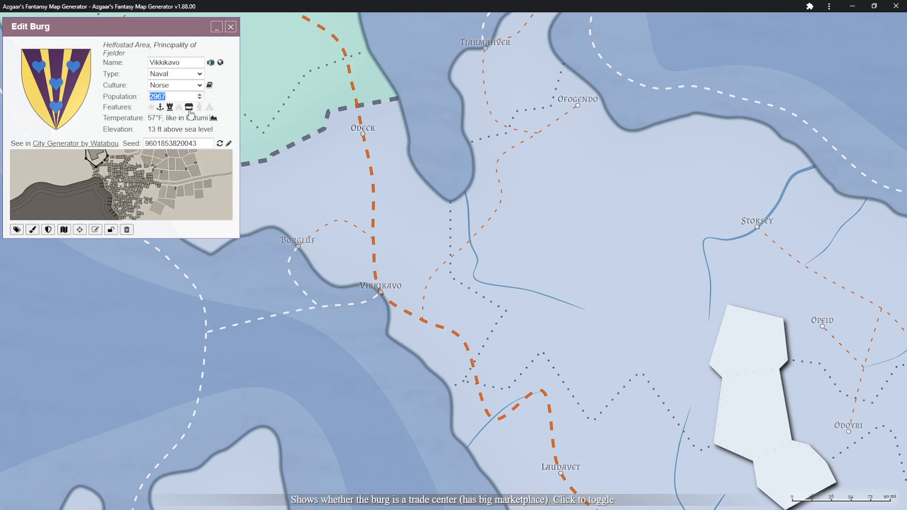
{"action": "left_click", "coordinate": [149, 119]}
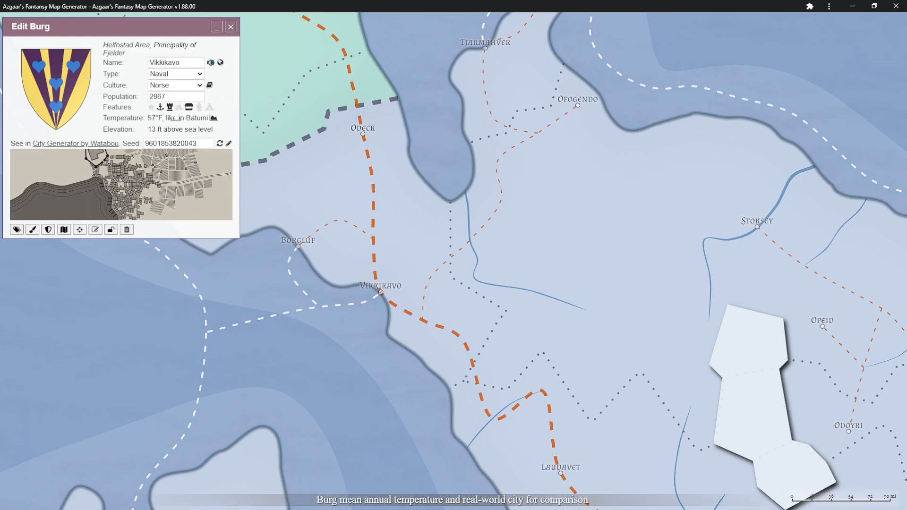
{"action": "left_click", "coordinate": [178, 86]}
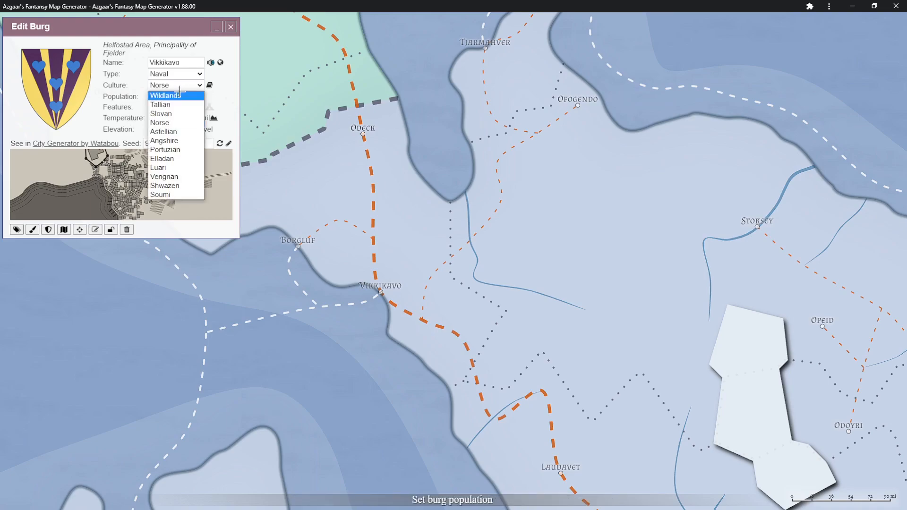
{"action": "left_click", "coordinate": [180, 85]}
{"action": "left_click", "coordinate": [179, 76]}
{"action": "left_click", "coordinate": [179, 76]}
{"action": "left_click", "coordinate": [181, 77]}
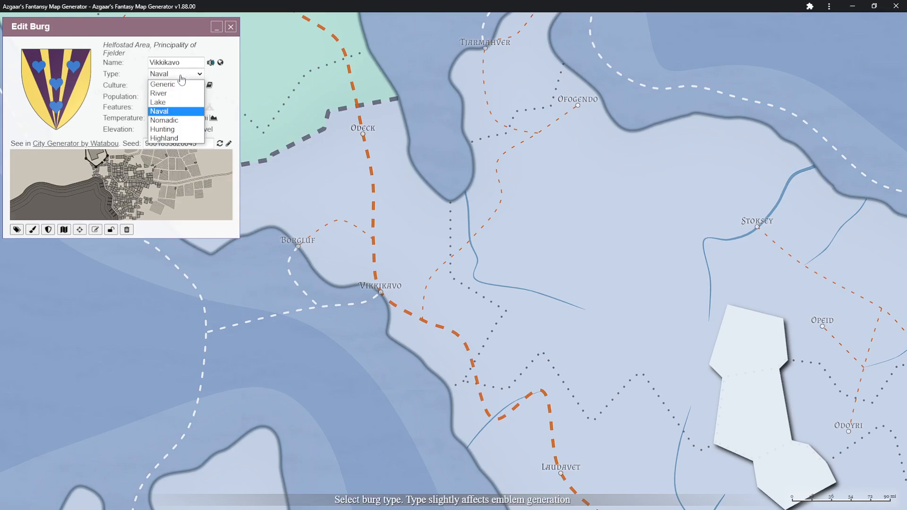
{"action": "left_click", "coordinate": [181, 76]}
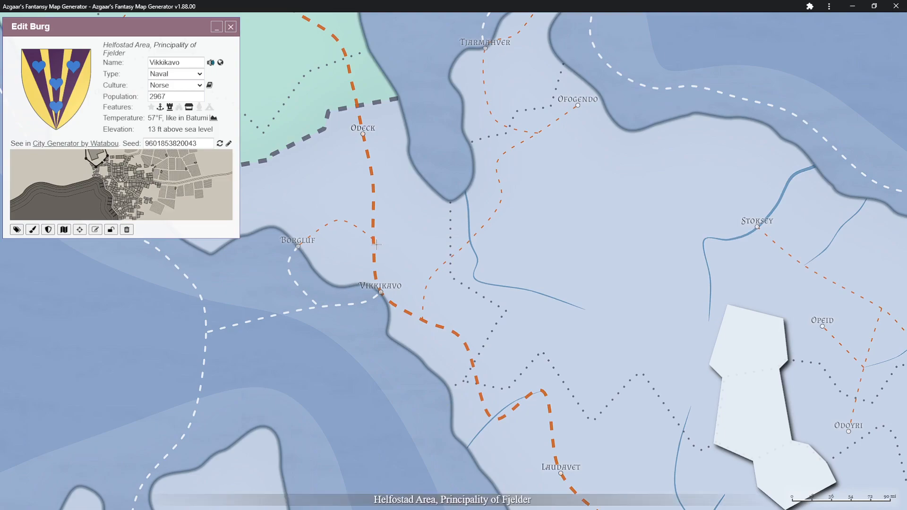
Open the Principality of Fjelder state label for editing, look at its text field, and close the label editor
{"action": "scroll", "coordinate": [378, 245], "scroll_direction": "down", "scroll_amount": 1}
{"action": "scroll", "coordinate": [379, 253], "scroll_direction": "down", "scroll_amount": 1}
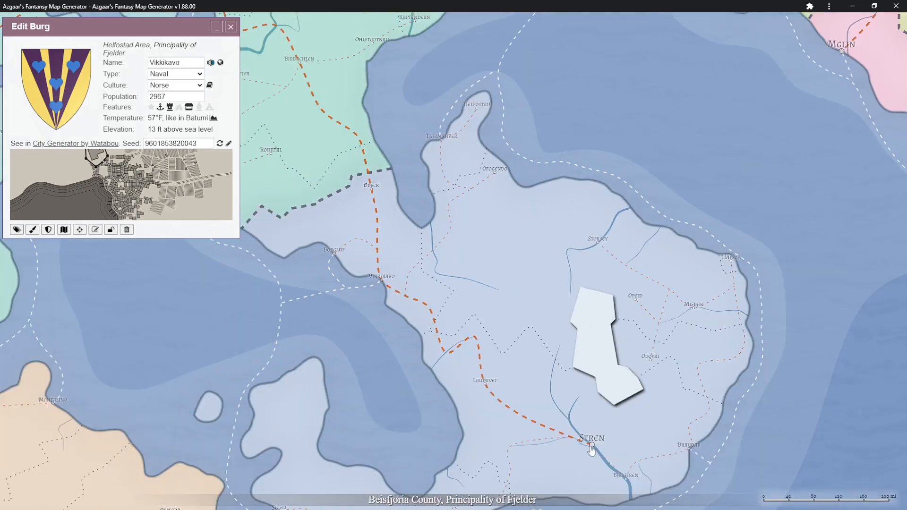
{"action": "scroll", "coordinate": [586, 446], "scroll_direction": "down", "scroll_amount": 1}
{"action": "scroll", "coordinate": [492, 373], "scroll_direction": "down", "scroll_amount": 1}
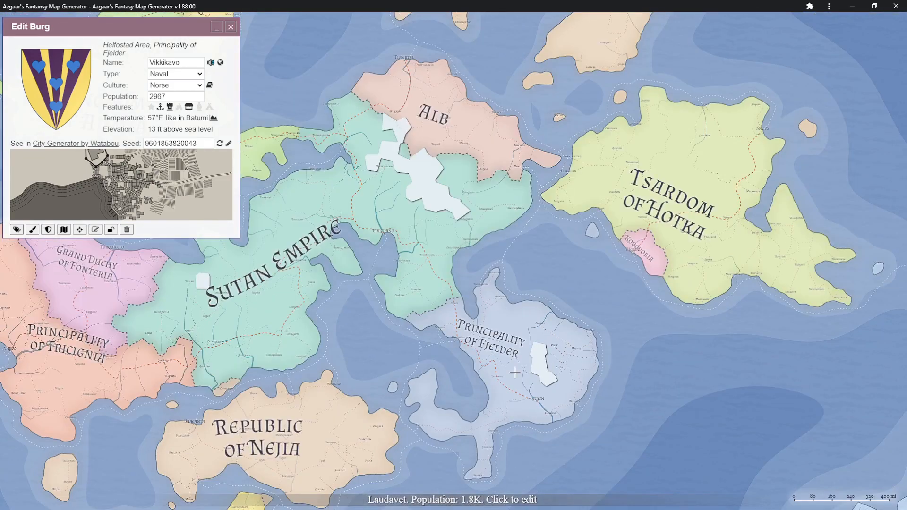
{"action": "left_click", "coordinate": [494, 356]}
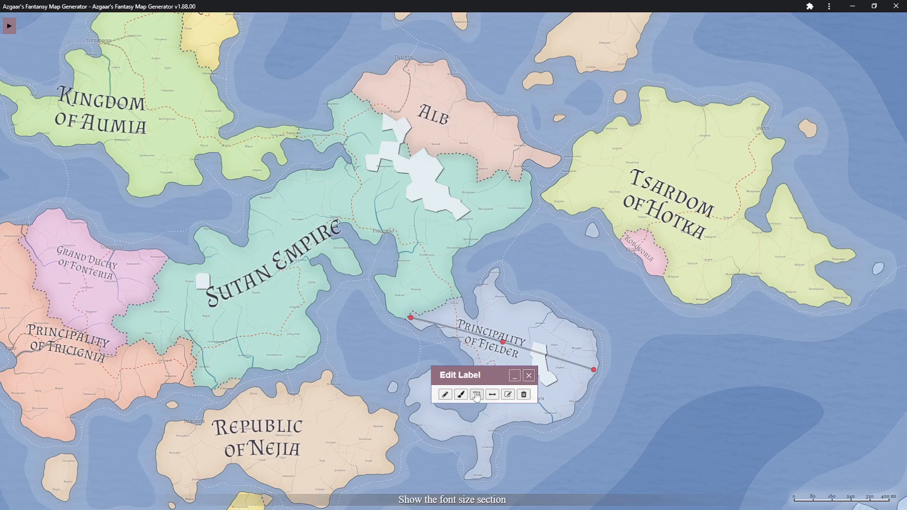
{"action": "left_click", "coordinate": [445, 394]}
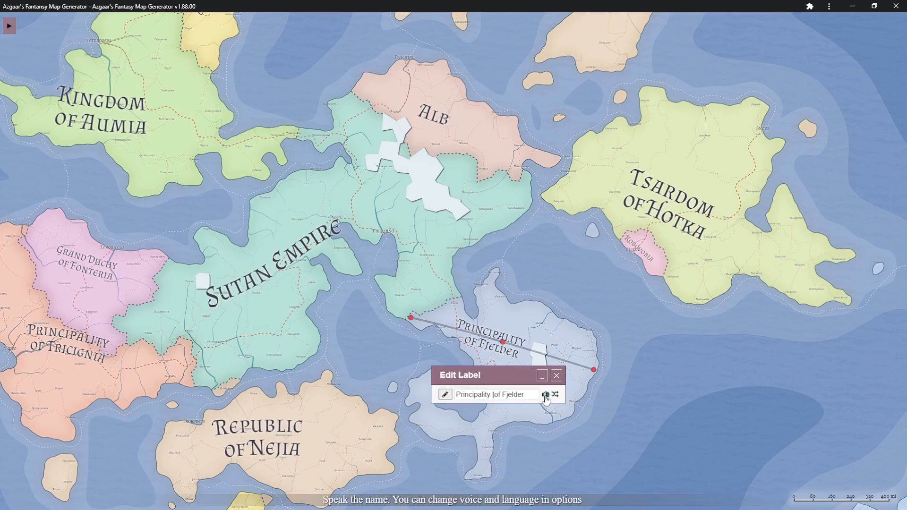
{"action": "left_click", "coordinate": [557, 376]}
Reopen the Vikkikavo burg details, check its features including the shanty town toggle, and close the editor
{"action": "scroll", "coordinate": [360, 293], "scroll_direction": "up", "scroll_amount": 1}
{"action": "scroll", "coordinate": [501, 352], "scroll_direction": "up", "scroll_amount": 5}
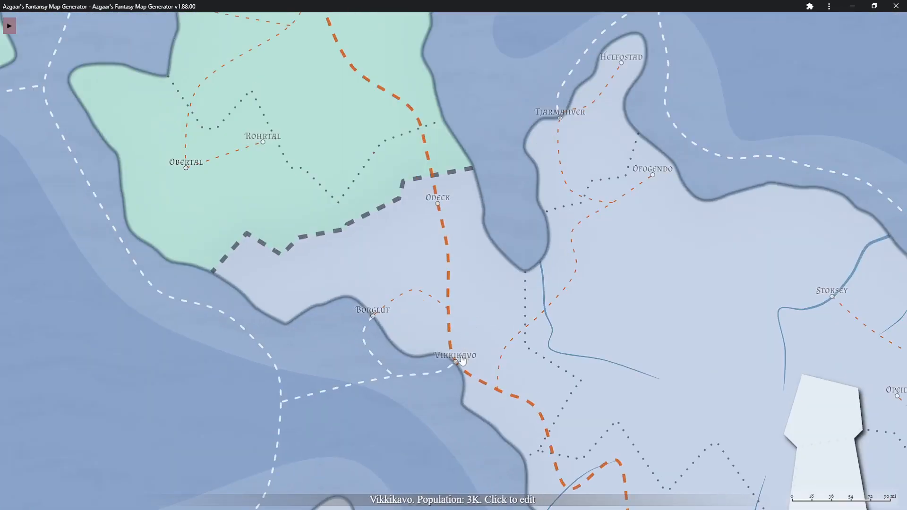
{"action": "left_click", "coordinate": [444, 364]}
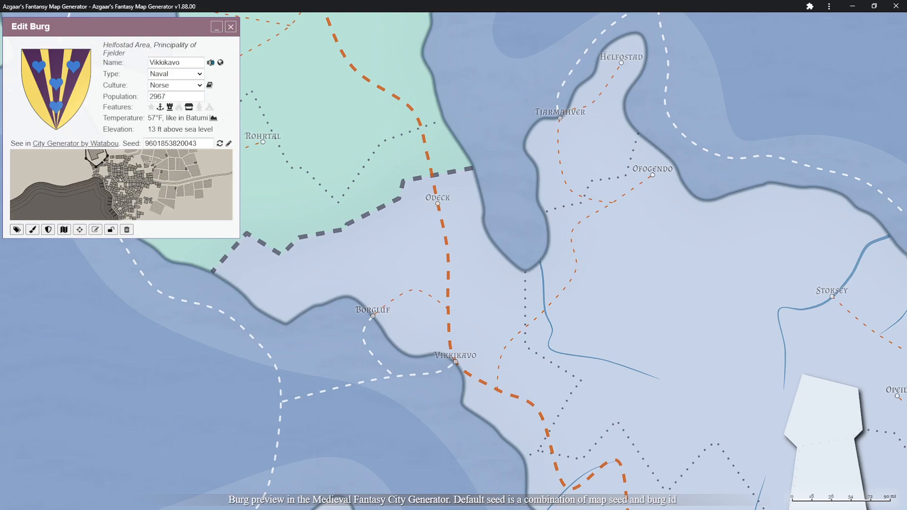
{"action": "left_click", "coordinate": [209, 109]}
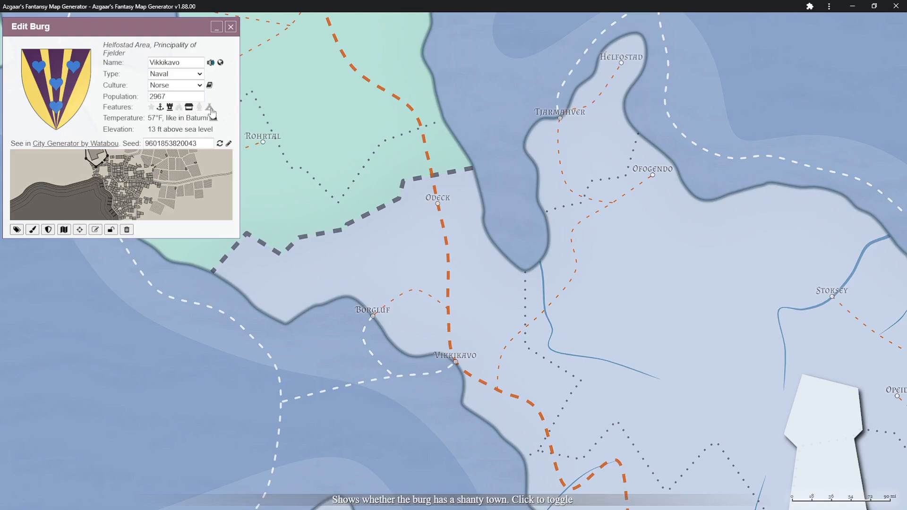
{"action": "left_click", "coordinate": [211, 109]}
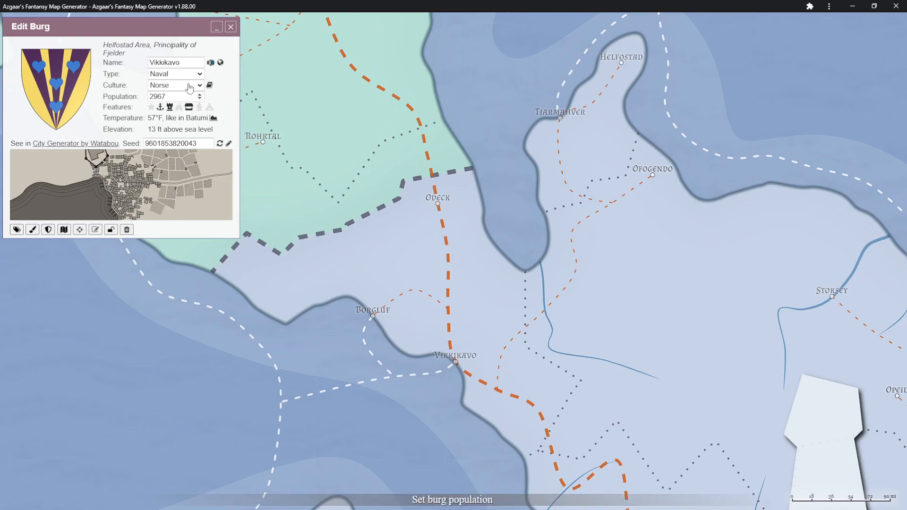
{"action": "left_click", "coordinate": [231, 27]}
{"action": "scroll", "coordinate": [423, 320], "scroll_direction": "down", "scroll_amount": 10}
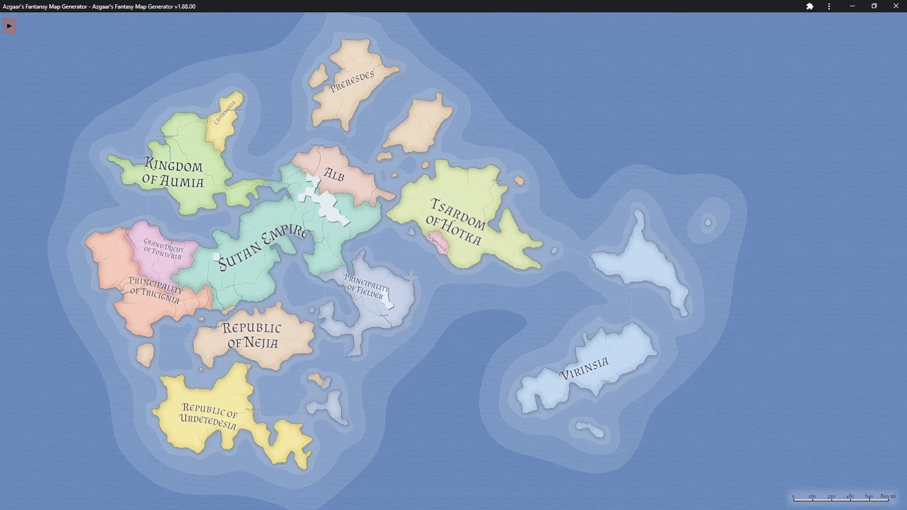
Open the map generation options and inspect the Principality of Fjelder's terrain and east coast up close
{"action": "left_click", "coordinate": [9, 26]}
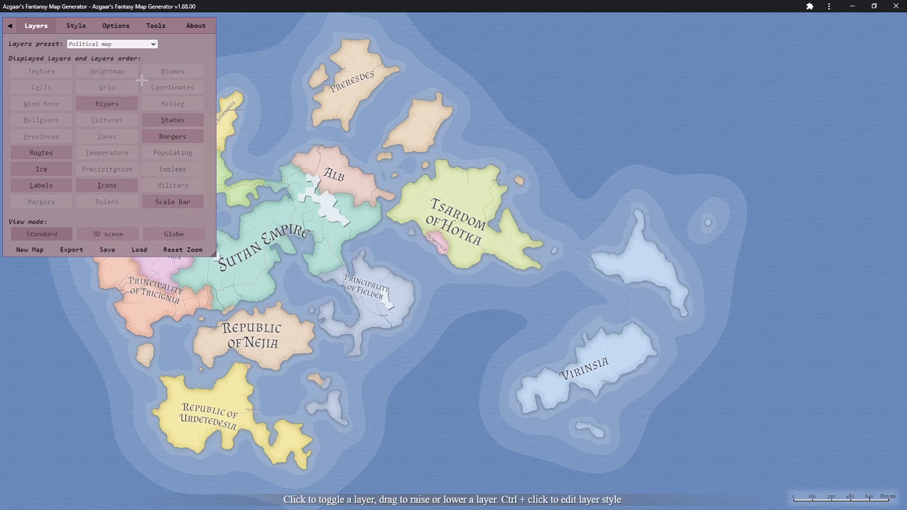
{"action": "left_click", "coordinate": [116, 26]}
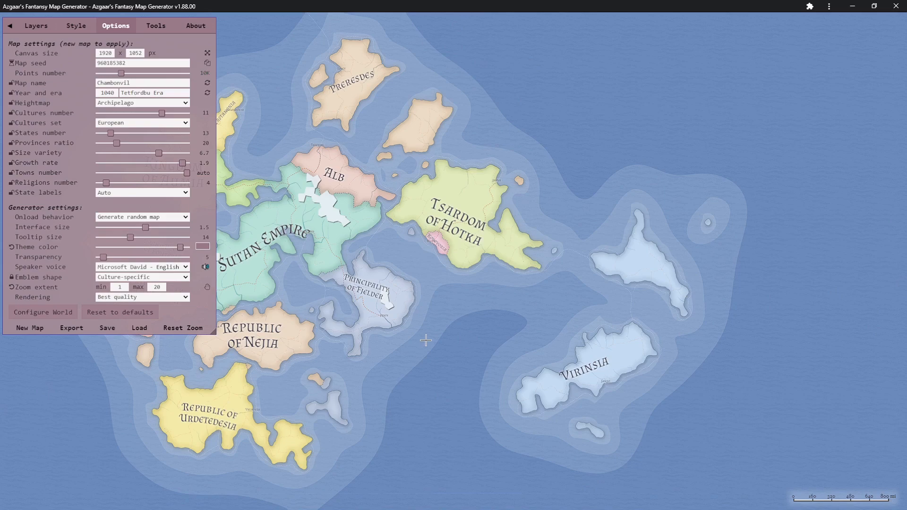
{"action": "scroll", "coordinate": [420, 334], "scroll_direction": "up", "scroll_amount": 10}
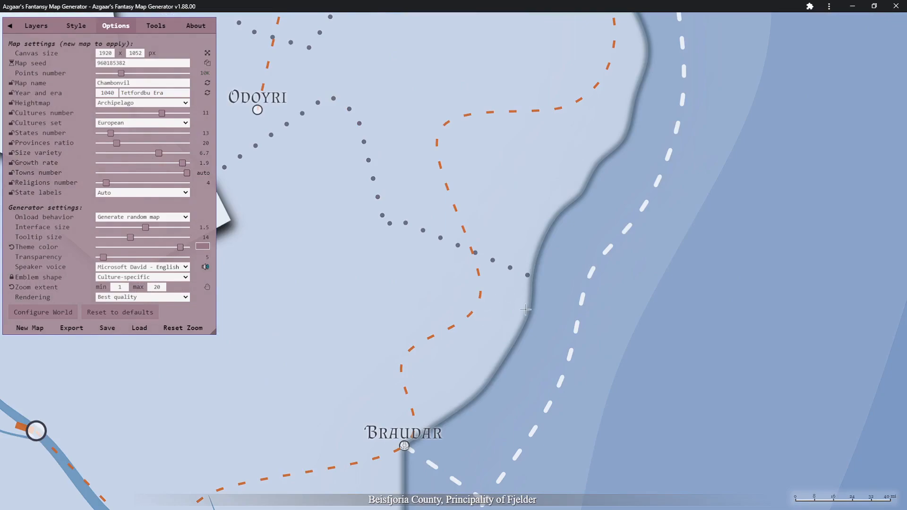
{"action": "left_click_drag", "start_coordinate": [526, 274], "coordinate": [744, 374]}
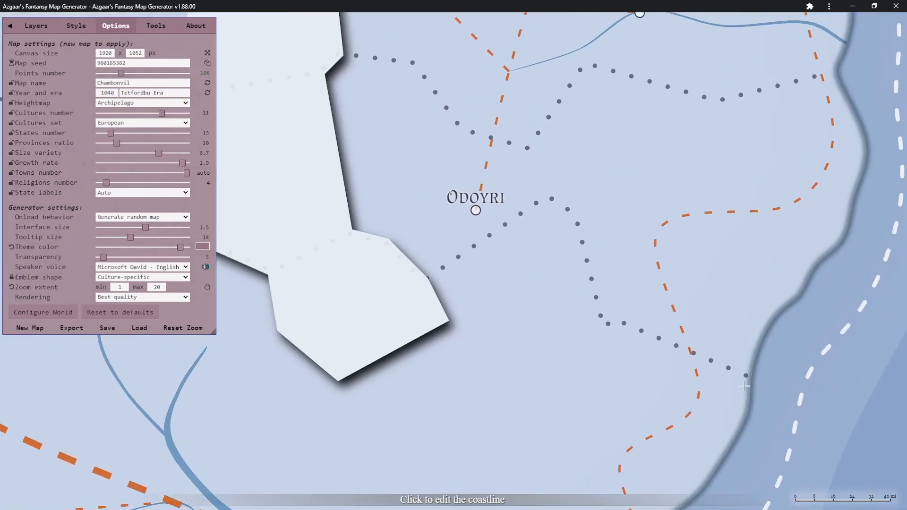
{"action": "scroll", "coordinate": [759, 400], "scroll_direction": "down", "scroll_amount": 3}
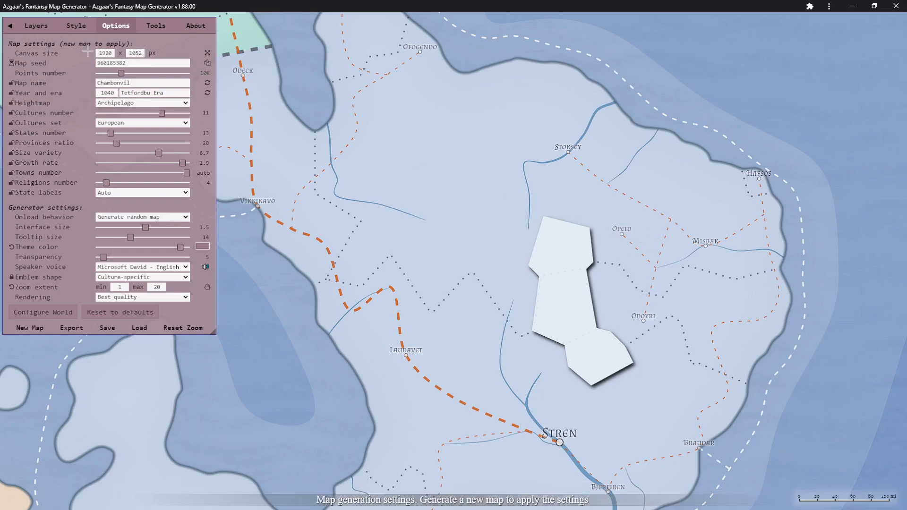
{"action": "scroll", "coordinate": [611, 296], "scroll_direction": "down", "scroll_amount": 6}
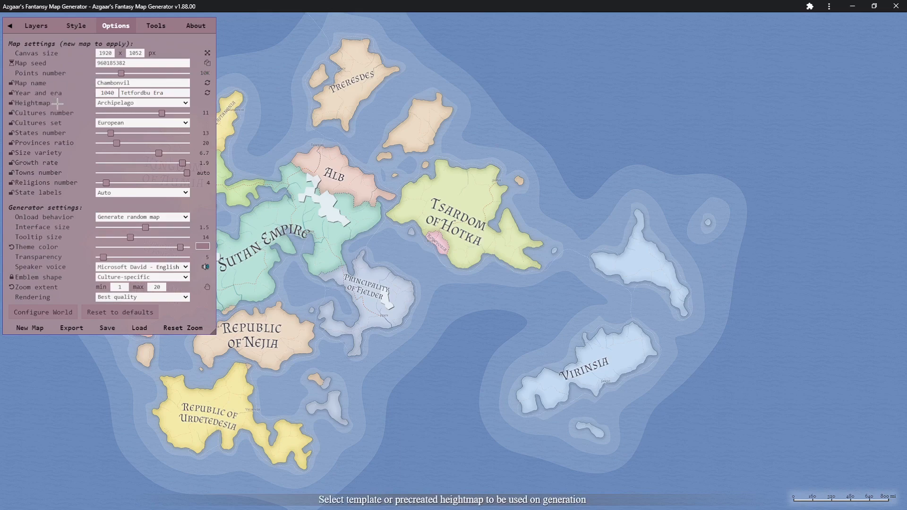
Generate a new map from the precreated East Asia heightmap and hide the options to see the whole map
{"action": "left_click", "coordinate": [133, 103]}
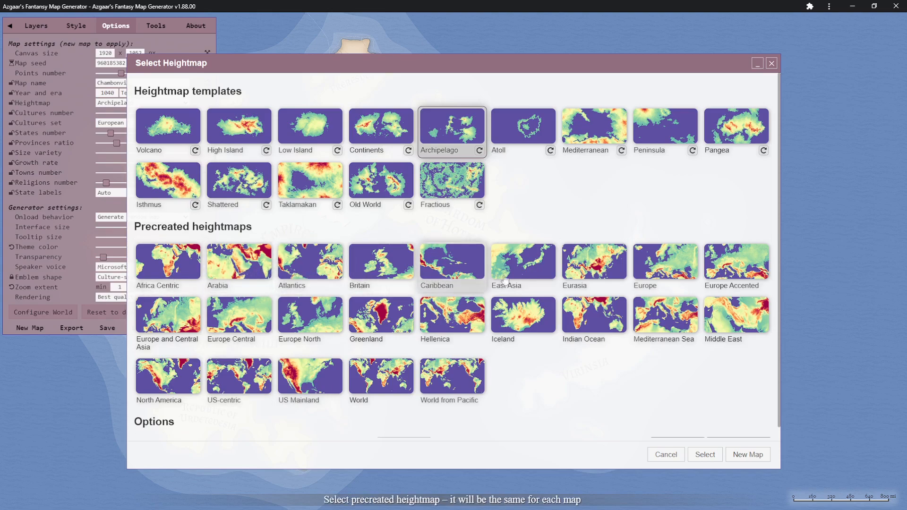
{"action": "left_click", "coordinate": [535, 278]}
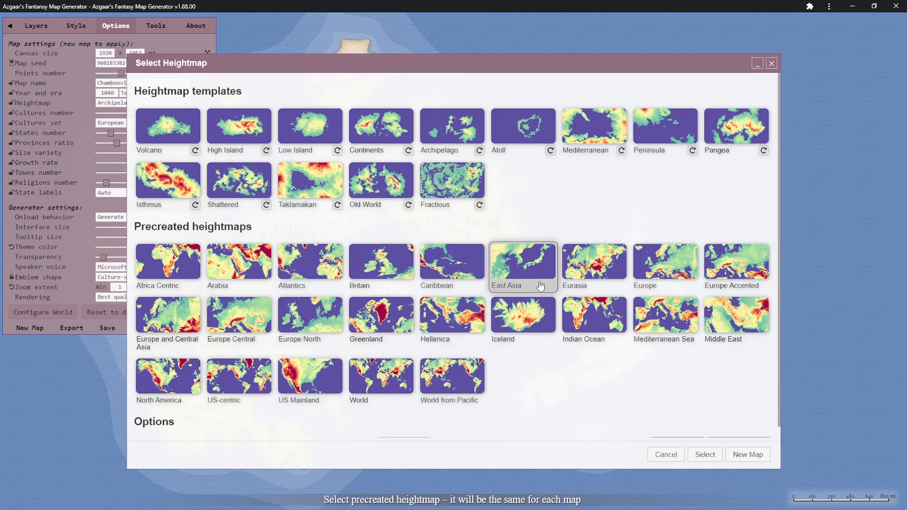
{"action": "left_click", "coordinate": [747, 454]}
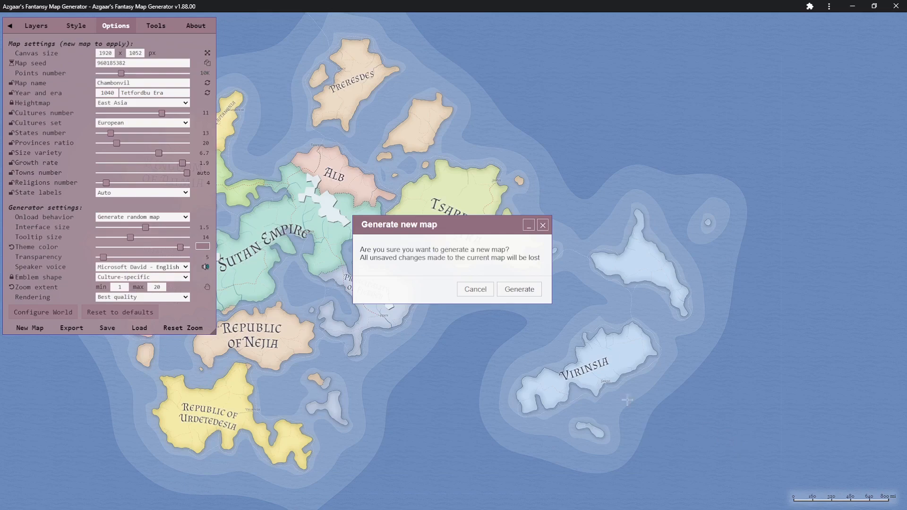
{"action": "left_click", "coordinate": [520, 288]}
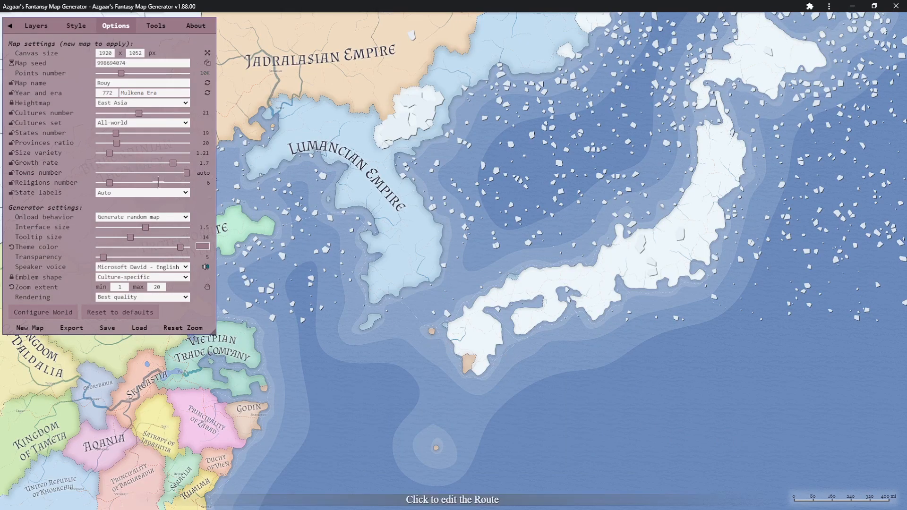
{"action": "left_click", "coordinate": [9, 25]}
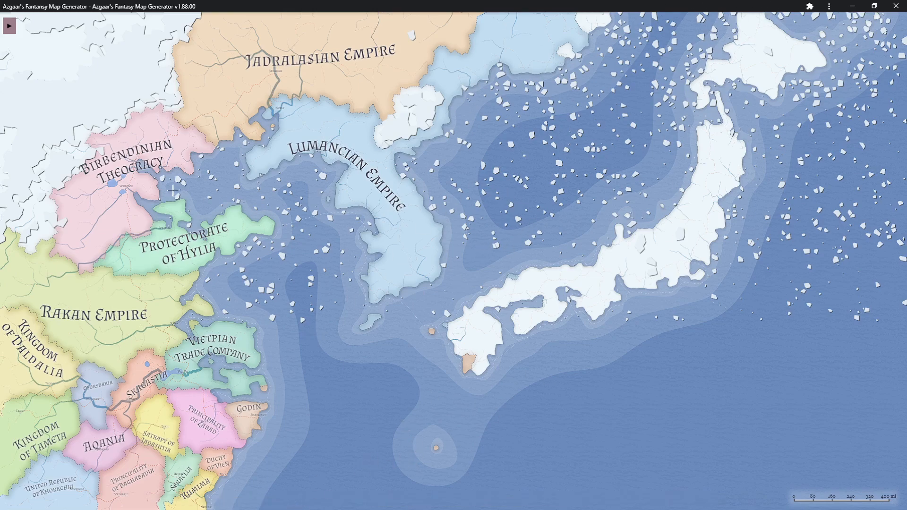
Bring back the map generation options and choose the All-world cultures set
{"action": "left_click", "coordinate": [7, 32]}
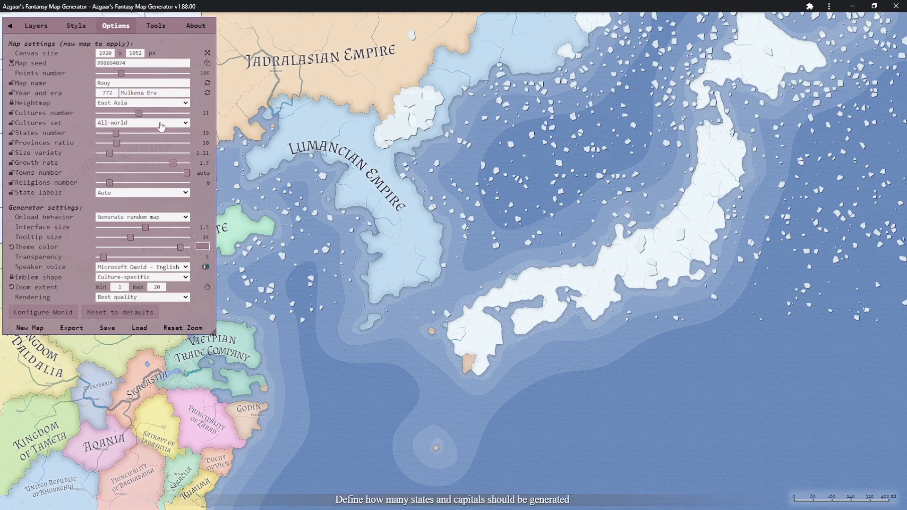
{"action": "left_click", "coordinate": [161, 124]}
{"action": "left_click", "coordinate": [129, 132]}
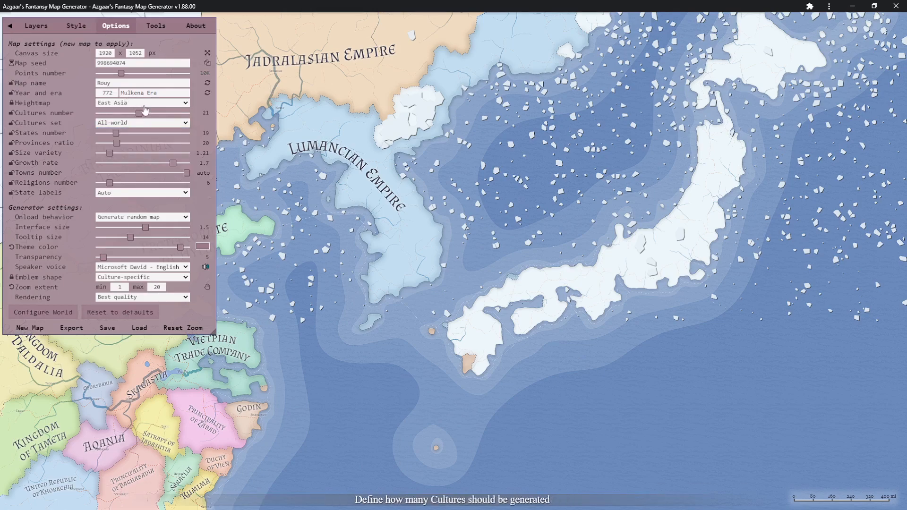
Generate a new map from the precreated World from Pacific heightmap
{"action": "left_click", "coordinate": [143, 102]}
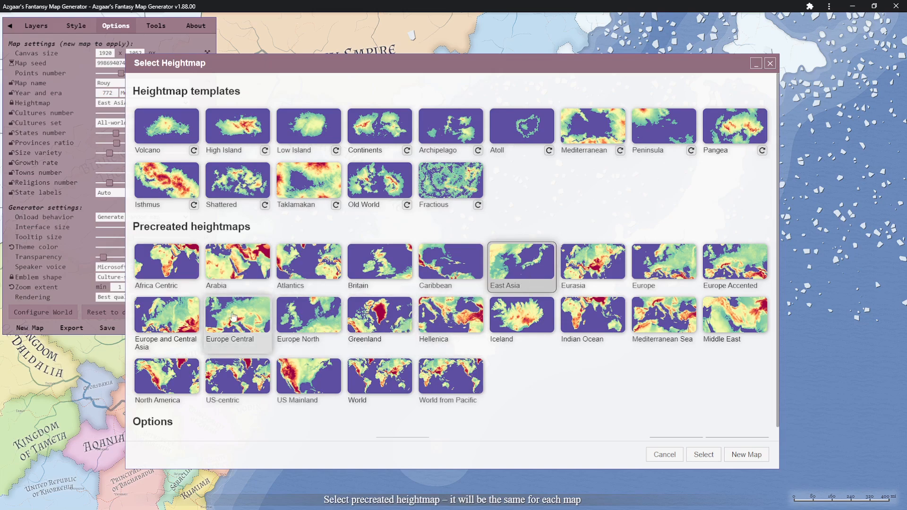
{"action": "left_click", "coordinate": [169, 316]}
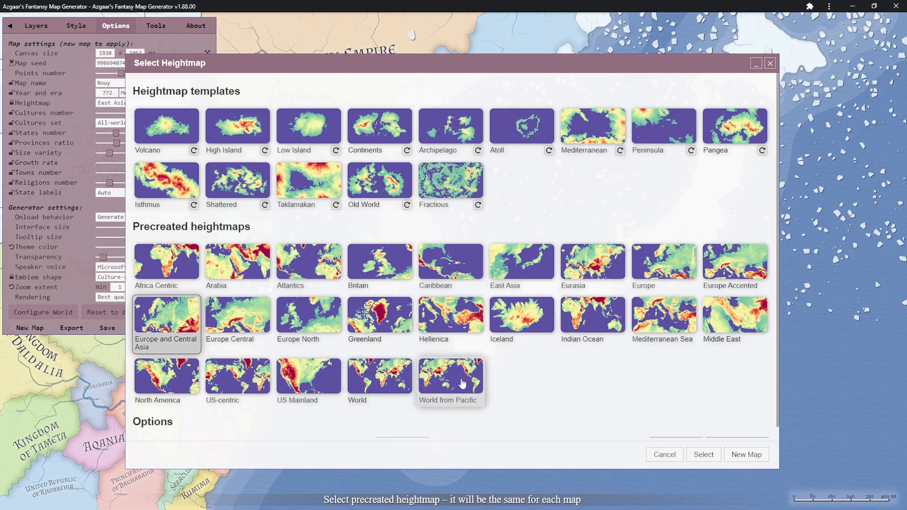
{"action": "left_click", "coordinate": [461, 384]}
{"action": "left_click", "coordinate": [756, 454]}
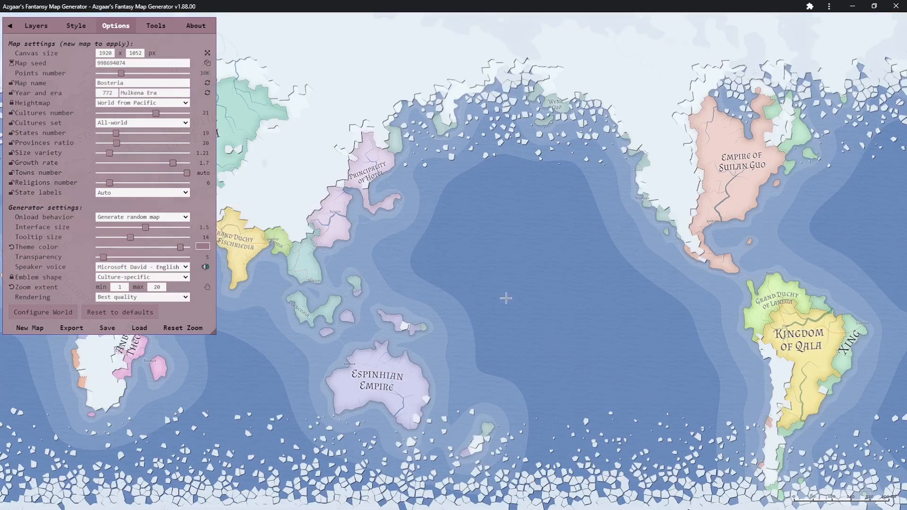
{"action": "left_click_drag", "start_coordinate": [496, 292], "coordinate": [462, 283]}
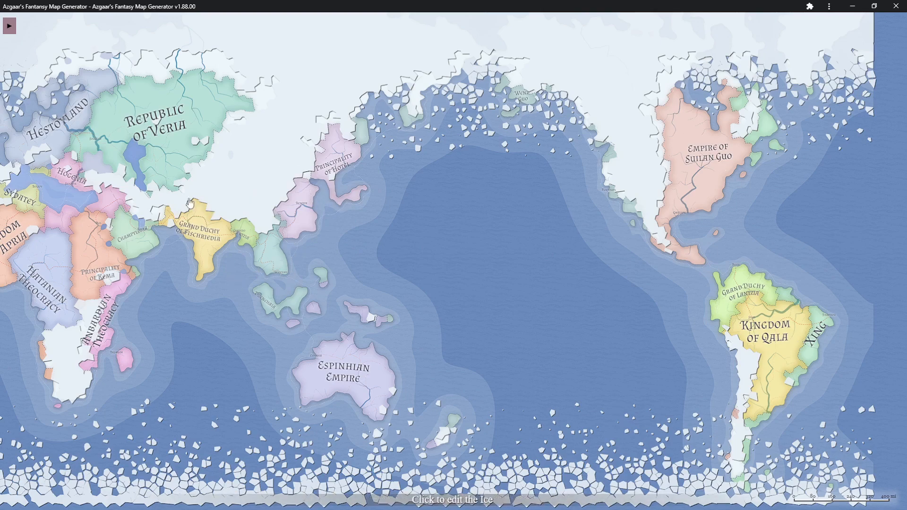
Look over the Pacific-centred map, reopen the generation options and keep the All-world cultures set
{"action": "left_click_drag", "start_coordinate": [355, 342], "coordinate": [389, 351]}
{"action": "left_click_drag", "start_coordinate": [483, 350], "coordinate": [563, 321]}
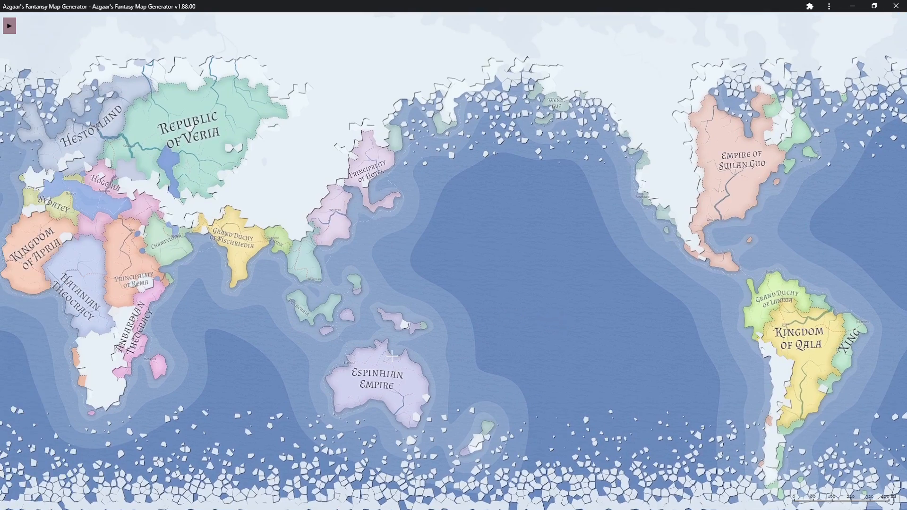
{"action": "left_click", "coordinate": [10, 27]}
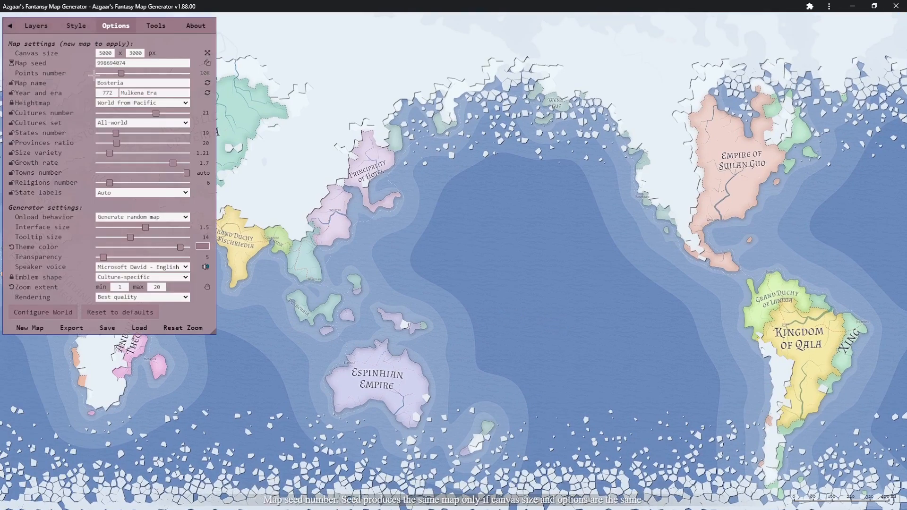
{"action": "left_click", "coordinate": [110, 124]}
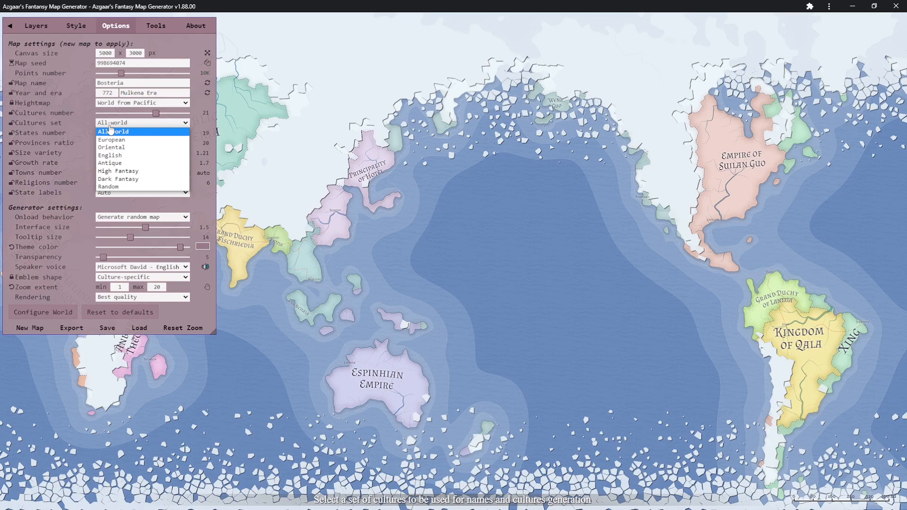
{"action": "left_click", "coordinate": [110, 131]}
Generate a new map from the precreated Eurasia heightmap and hide the options to see the whole map
{"action": "left_click", "coordinate": [115, 104]}
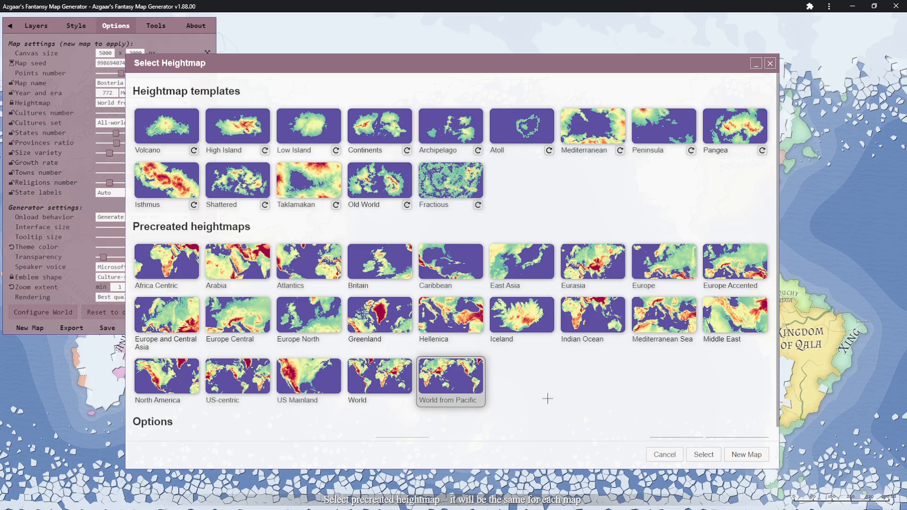
{"action": "left_click", "coordinate": [595, 269]}
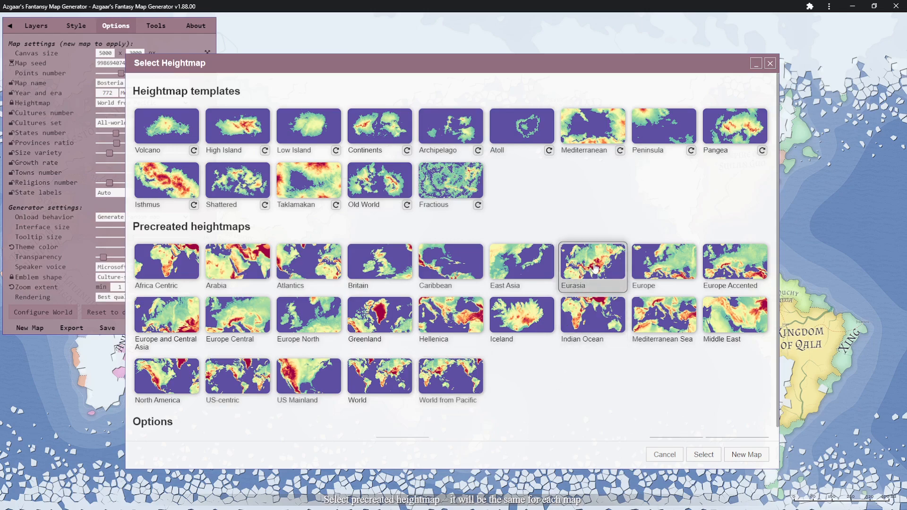
{"action": "left_click", "coordinate": [747, 454]}
{"action": "left_click", "coordinate": [9, 26]}
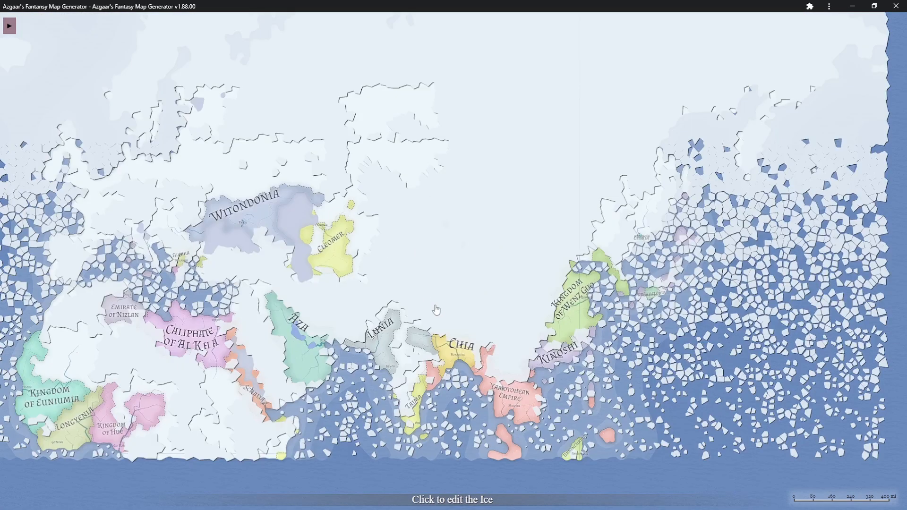
Remove the large glacier covering the northern part of the Eurasia map
{"action": "left_click", "coordinate": [476, 249]}
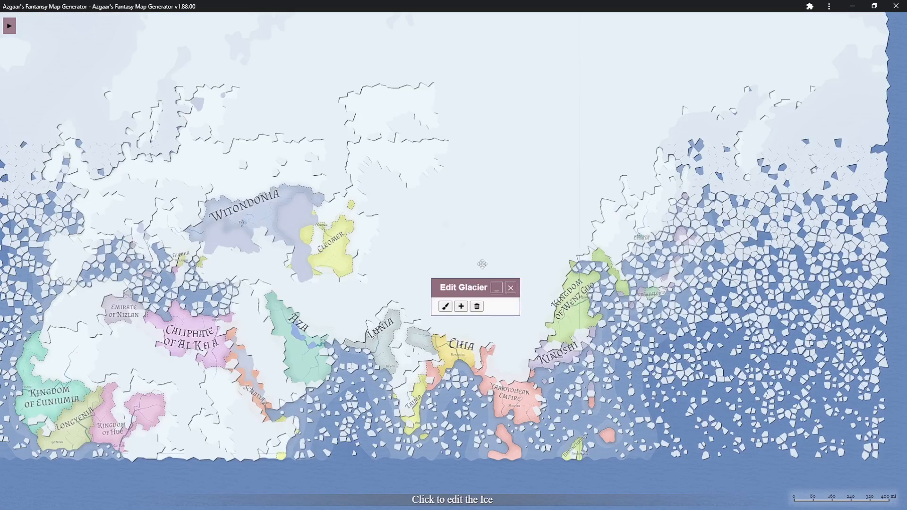
{"action": "left_click", "coordinate": [477, 308]}
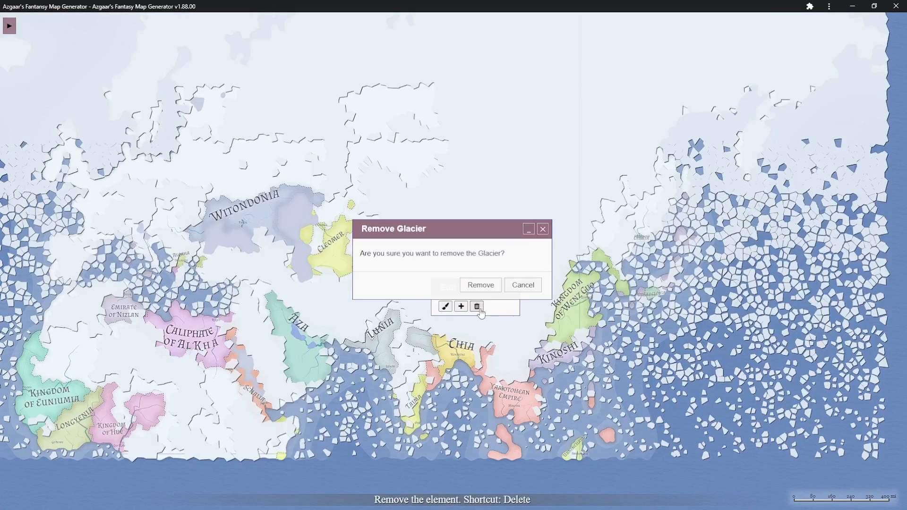
{"action": "left_click", "coordinate": [492, 286]}
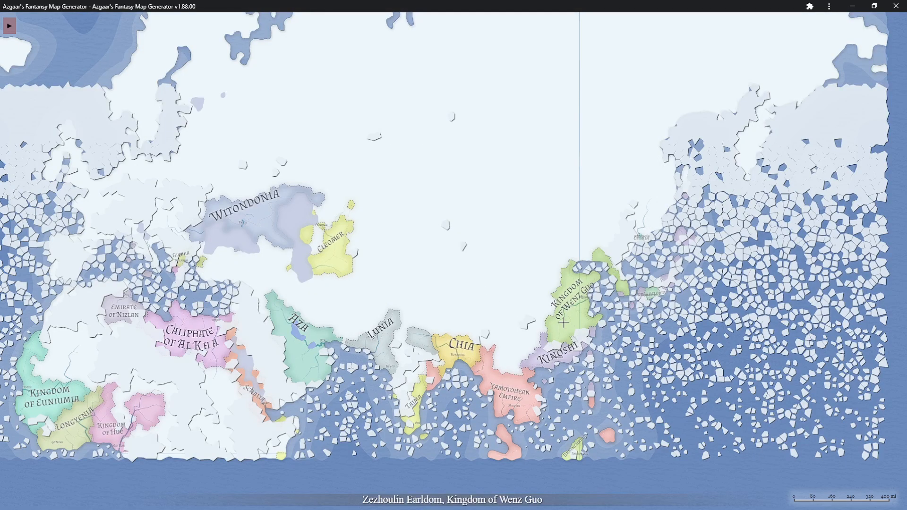
Examine the Eurasia map's northern and eastern edges and the empty ocean beyond them
{"action": "left_click_drag", "start_coordinate": [532, 441], "coordinate": [125, 493]}
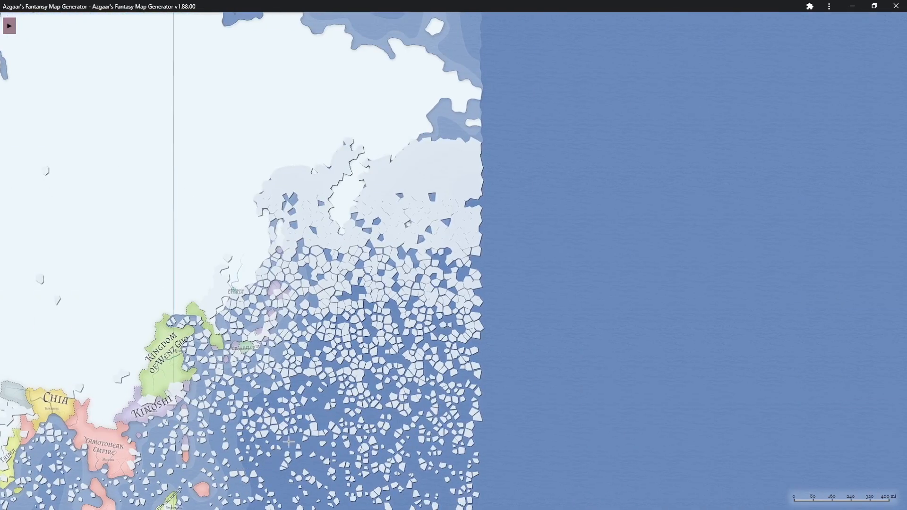
{"action": "left_click_drag", "start_coordinate": [399, 427], "coordinate": [826, 237]}
{"action": "left_click_drag", "start_coordinate": [374, 211], "coordinate": [371, 379]}
{"action": "left_click_drag", "start_coordinate": [374, 190], "coordinate": [0, 155]}
{"action": "left_click_drag", "start_coordinate": [701, 286], "coordinate": [602, 5]}
{"action": "left_click_drag", "start_coordinate": [753, 341], "coordinate": [348, 152]}
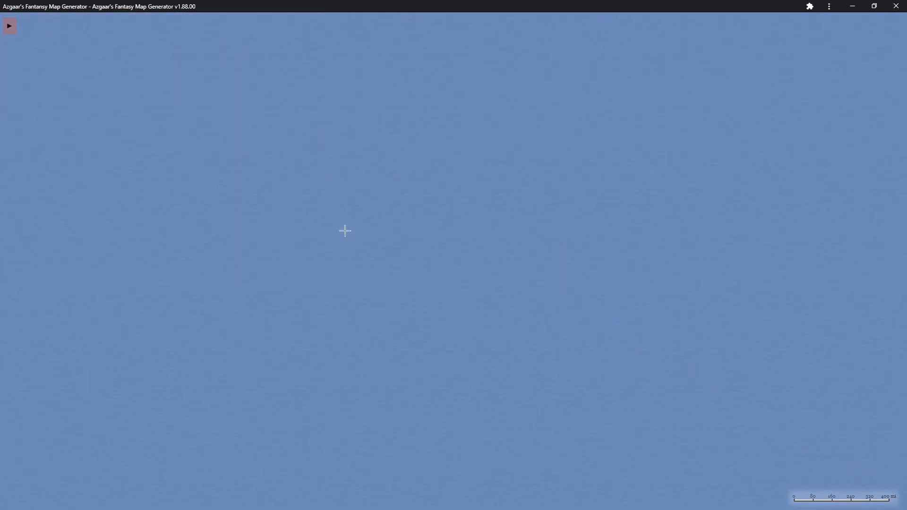
{"action": "left_click_drag", "start_coordinate": [428, 242], "coordinate": [774, 436]}
{"action": "left_click_drag", "start_coordinate": [455, 234], "coordinate": [700, 380]}
{"action": "left_click_drag", "start_coordinate": [370, 190], "coordinate": [641, 391]}
{"action": "left_click_drag", "start_coordinate": [453, 265], "coordinate": [647, 428]}
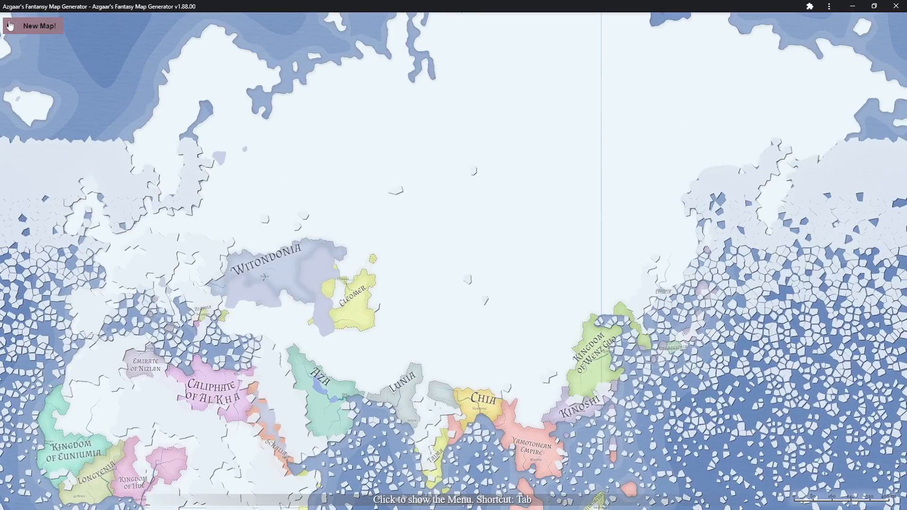
Set the canvas size to 1920 x 1052, generate a new map from the Pangea template and hide the options
{"action": "left_click", "coordinate": [9, 26]}
{"action": "left_click", "coordinate": [207, 53]}
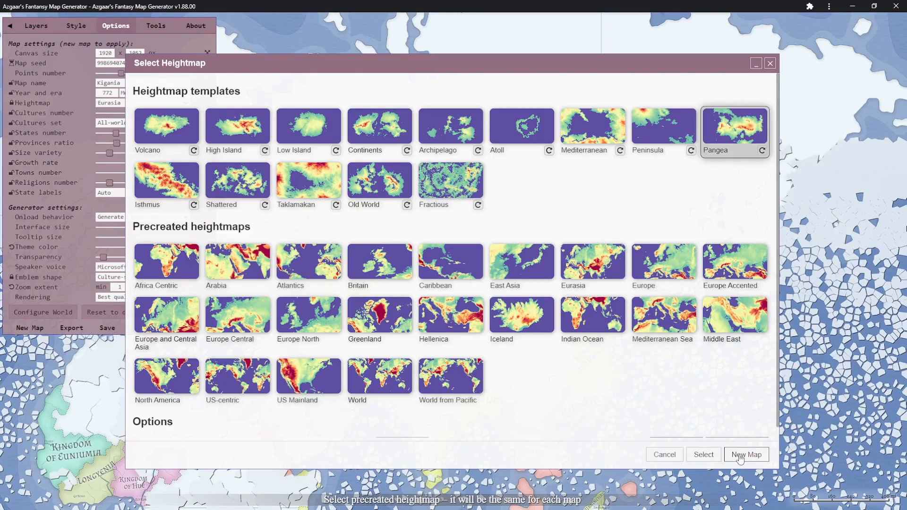
{"action": "left_click", "coordinate": [742, 455]}
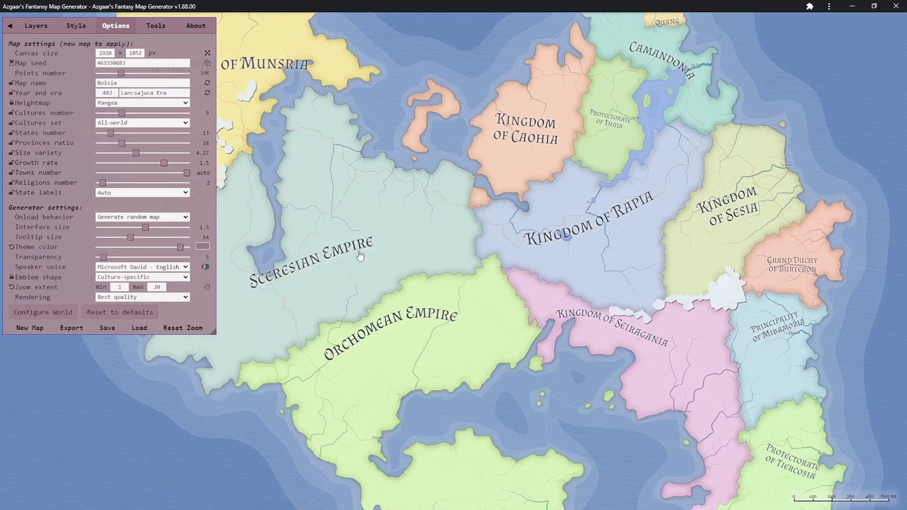
{"action": "left_click", "coordinate": [10, 25]}
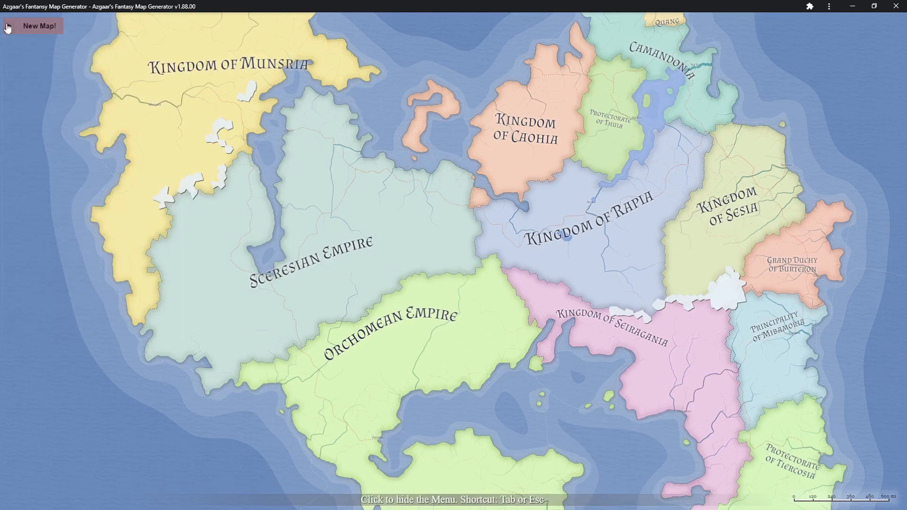
Reduce the page zoom by one level and look over the Pangea map
{"action": "key", "text": "ctrl+minus"}
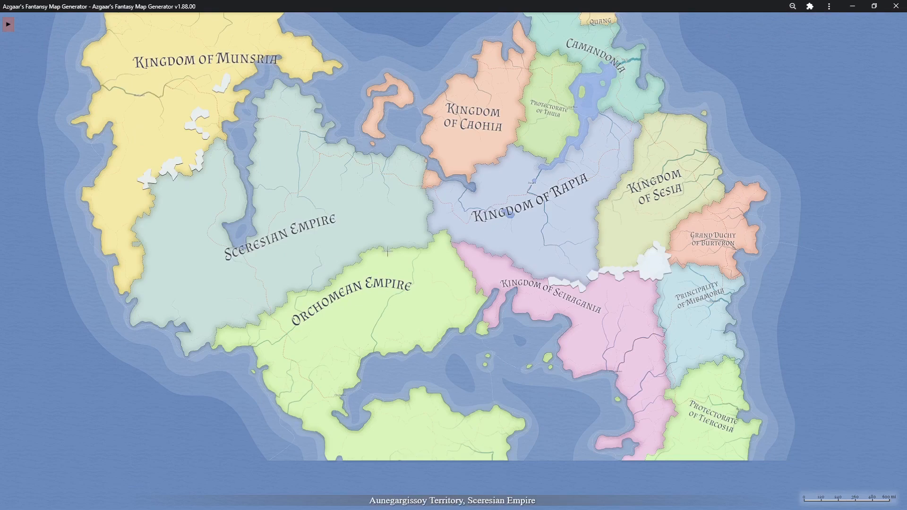
{"action": "scroll", "coordinate": [457, 313], "scroll_direction": "up", "scroll_amount": 5}
{"action": "scroll", "coordinate": [456, 313], "scroll_direction": "down", "scroll_amount": 5}
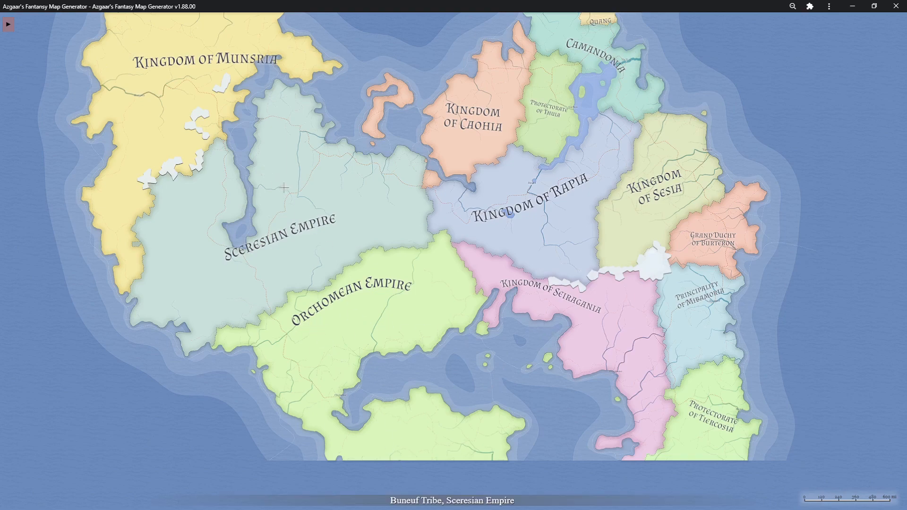
{"action": "right_click", "coordinate": [328, 163]}
{"action": "left_click", "coordinate": [449, 476]}
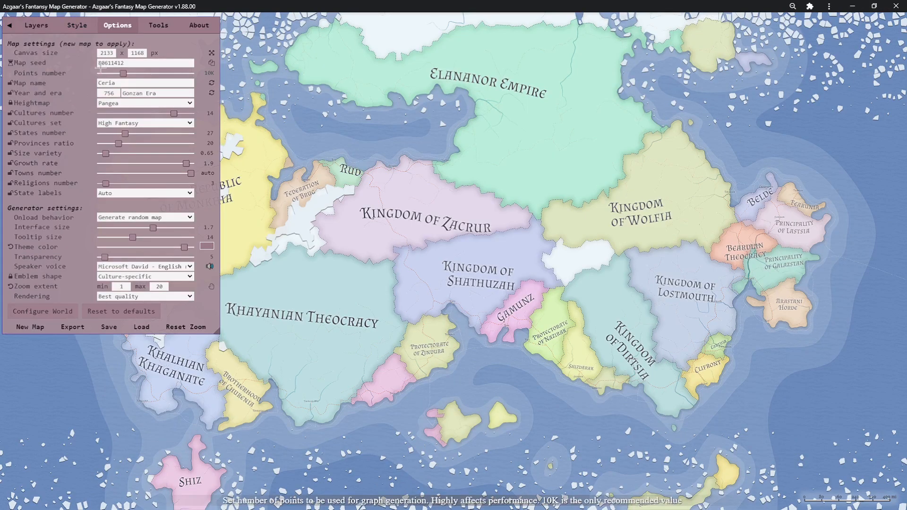
Set the number of cultures to 9 and the number of states to 10
{"action": "left_click_drag", "start_coordinate": [173, 117], "coordinate": [145, 119]}
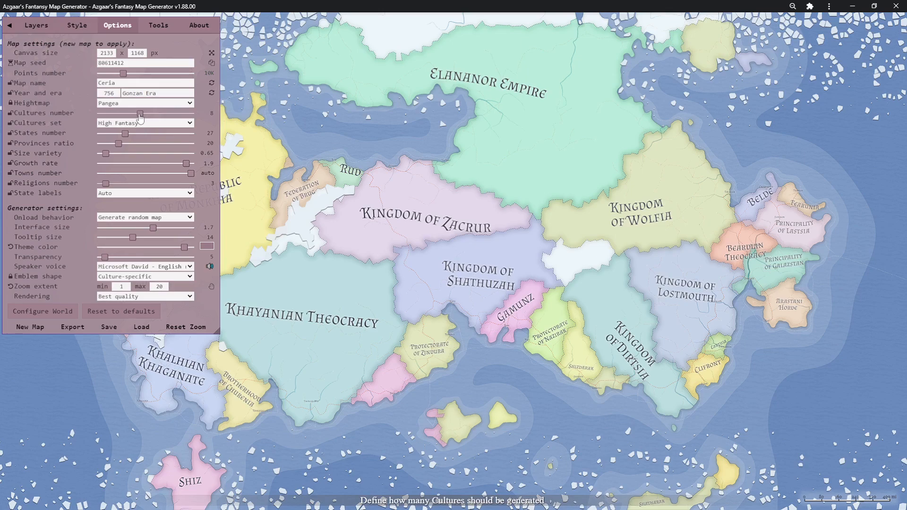
{"action": "mouse_move", "coordinate": [141, 118]}
{"action": "left_mouse_down"}
{"action": "mouse_move", "coordinate": [128, 117]}
{"action": "mouse_move", "coordinate": [146, 119]}
{"action": "left_mouse_up"}
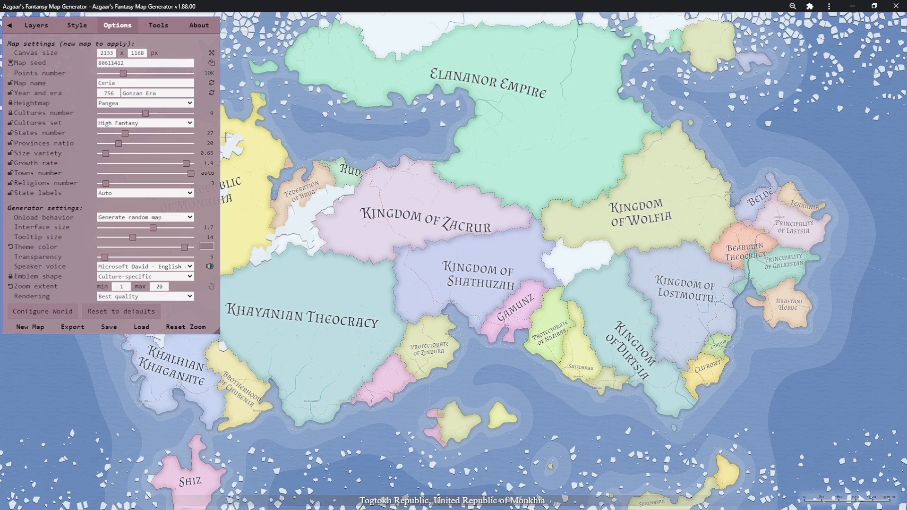
{"action": "key", "text": "Delete"}
{"action": "key", "text": "Delete"}
{"action": "type", "text": "10"}
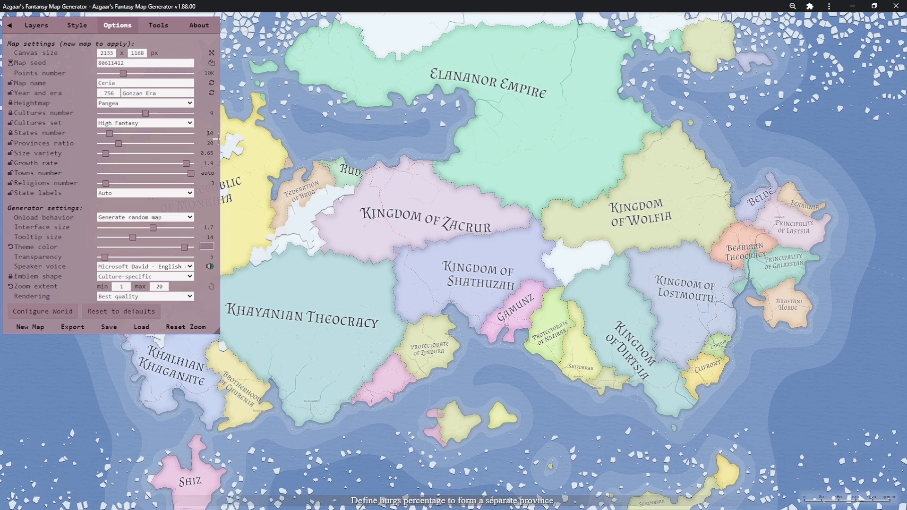
Raise the number of states to 12, try the minimum of 1, and restore it to 12
{"action": "key", "text": "BackSpace"}
{"action": "key", "text": "BackSpace"}
{"action": "type", "text": "12"}
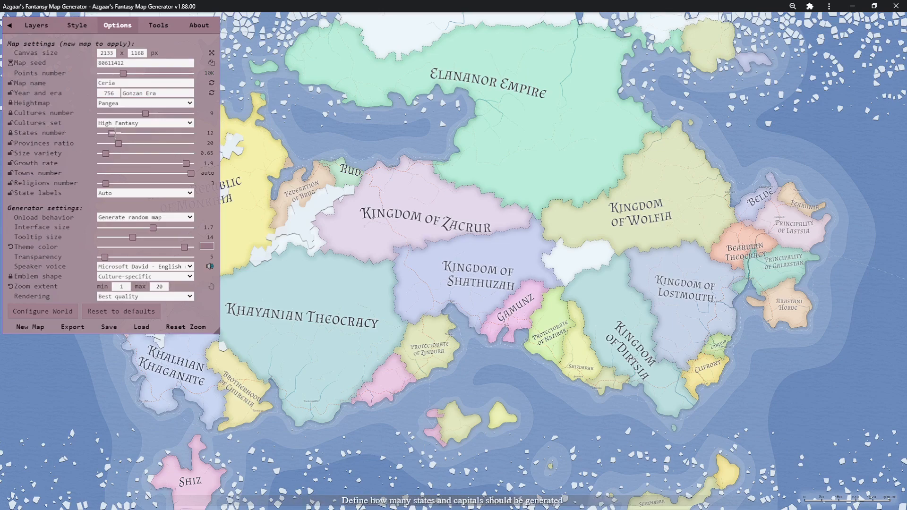
{"action": "left_click_drag", "start_coordinate": [112, 135], "coordinate": [92, 138]}
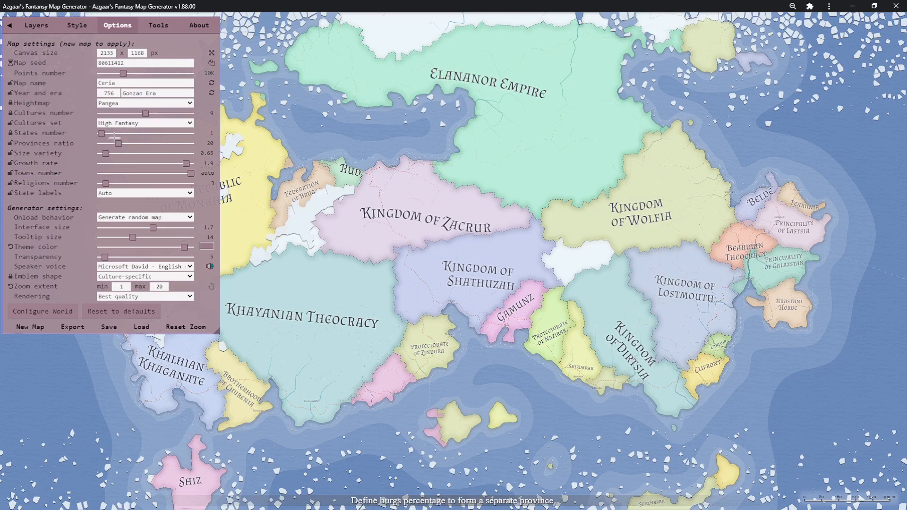
{"action": "left_click_drag", "start_coordinate": [101, 137], "coordinate": [112, 138]}
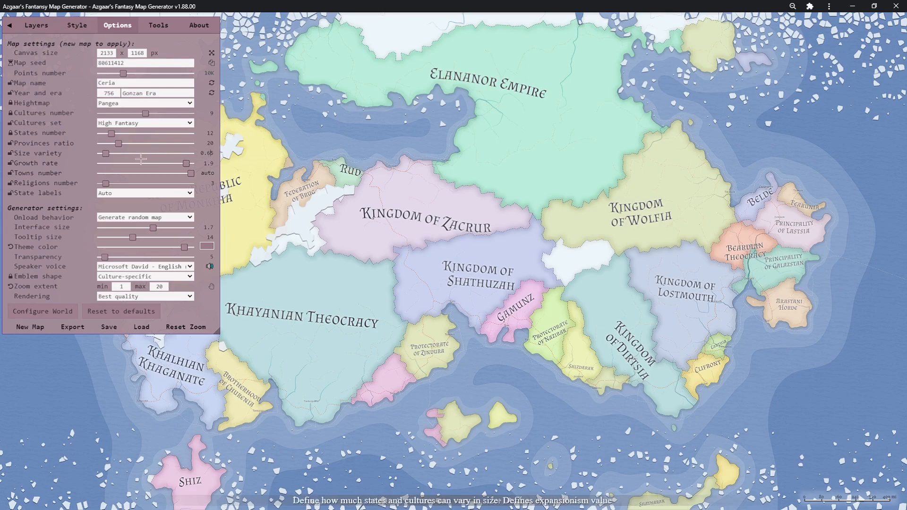
Set the size variety of states and cultures to 1
{"action": "left_click", "coordinate": [158, 154]}
{"action": "left_click_drag", "start_coordinate": [157, 154], "coordinate": [110, 157]}
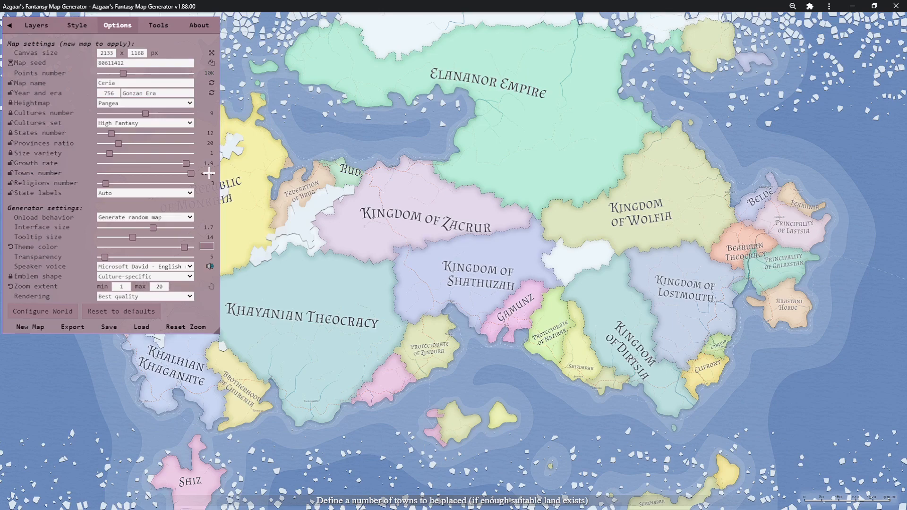
Try a lower towns number, return it to auto, and lower the number of religions
{"action": "left_click_drag", "start_coordinate": [191, 174], "coordinate": [147, 175]}
{"action": "left_click_drag", "start_coordinate": [154, 171], "coordinate": [191, 173]}
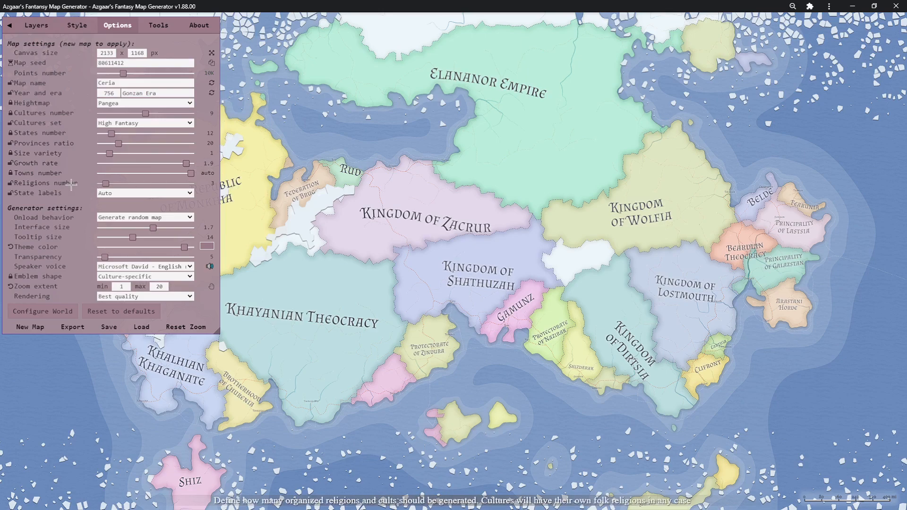
{"action": "left_click_drag", "start_coordinate": [105, 184], "coordinate": [88, 185]}
{"action": "left_click", "coordinate": [106, 184]}
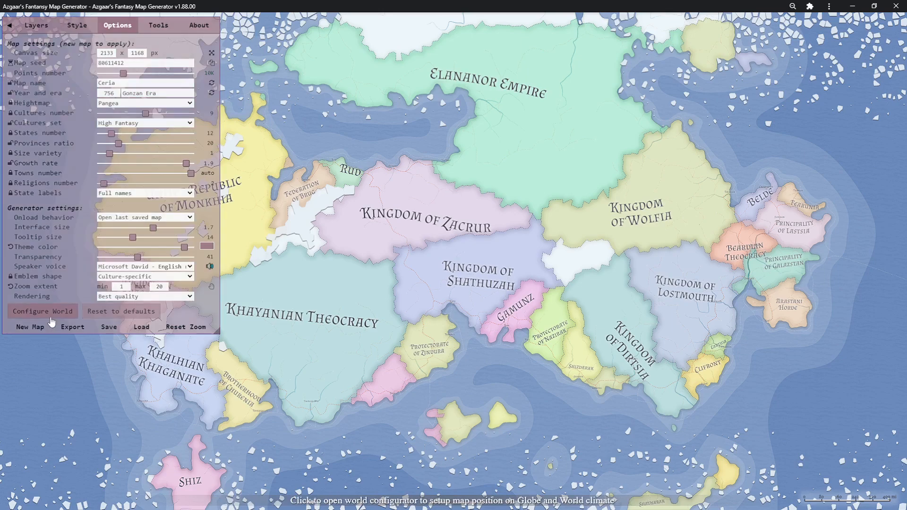
Open the world configuration and set the equator temperature to 15 °C
{"action": "left_click", "coordinate": [43, 311]}
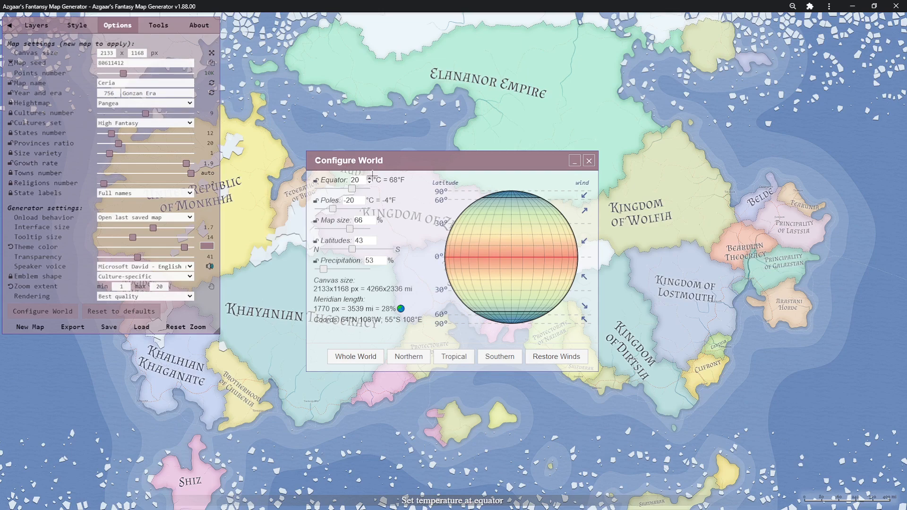
{"action": "left_click", "coordinate": [370, 183]}
{"action": "left_click", "coordinate": [369, 182]}
{"action": "left_click", "coordinate": [369, 182]}
{"action": "left_click", "coordinate": [369, 182]}
{"action": "left_click", "coordinate": [369, 183]}
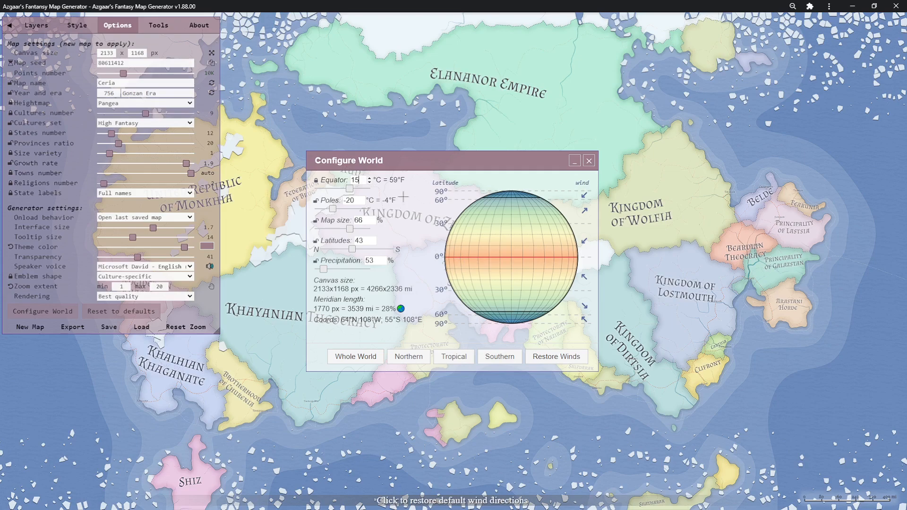
Set the temperature at the poles to -24 °C
{"action": "left_click", "coordinate": [362, 203]}
{"action": "left_click", "coordinate": [362, 203]}
{"action": "left_click", "coordinate": [362, 203]}
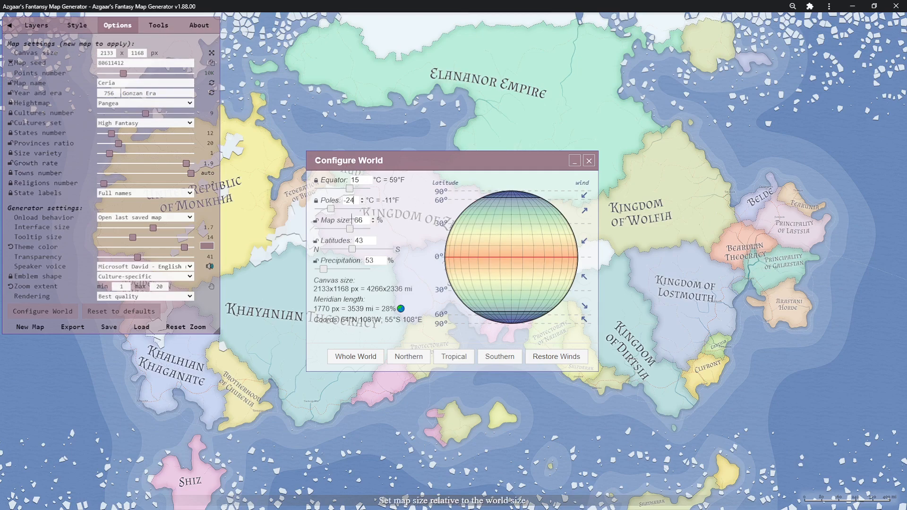
Set the map size relative to the world to 100%, try 22%, and return it to 100%
{"action": "left_click", "coordinate": [339, 220]}
{"action": "left_click_drag", "start_coordinate": [350, 229], "coordinate": [376, 241]}
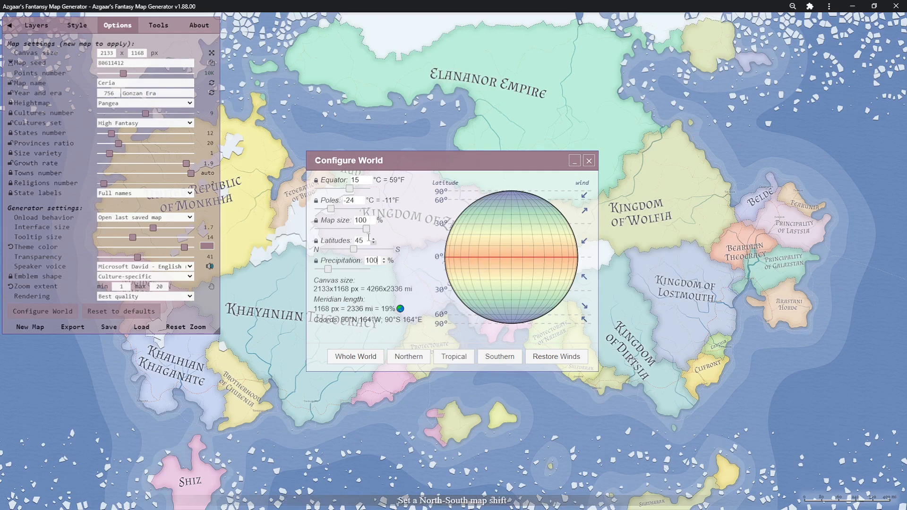
{"action": "left_click_drag", "start_coordinate": [368, 229], "coordinate": [328, 232]}
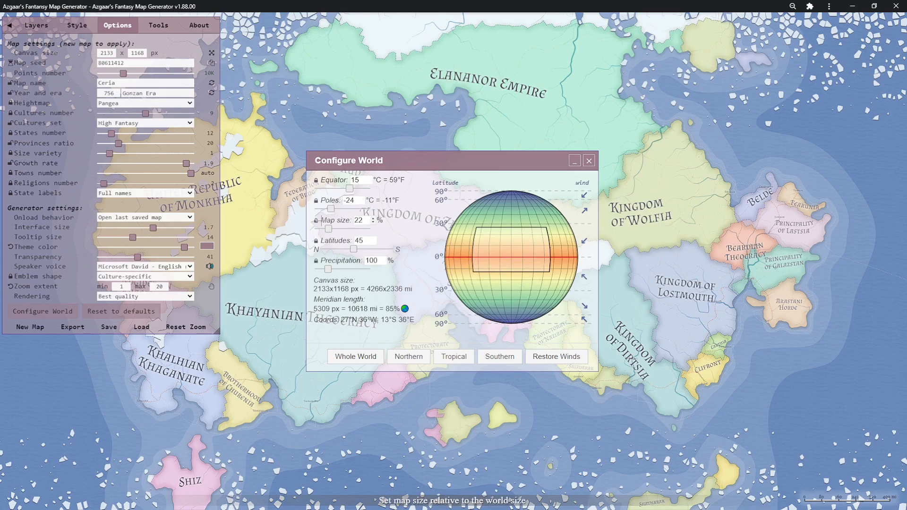
{"action": "left_click_drag", "start_coordinate": [328, 235], "coordinate": [380, 245]}
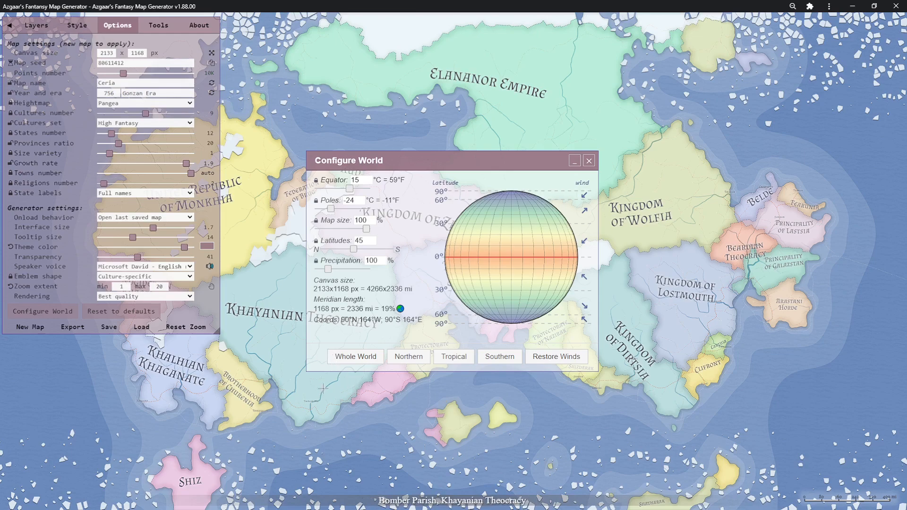
Apply the Whole World preset and set the precipitation to 125%
{"action": "left_click", "coordinate": [355, 358]}
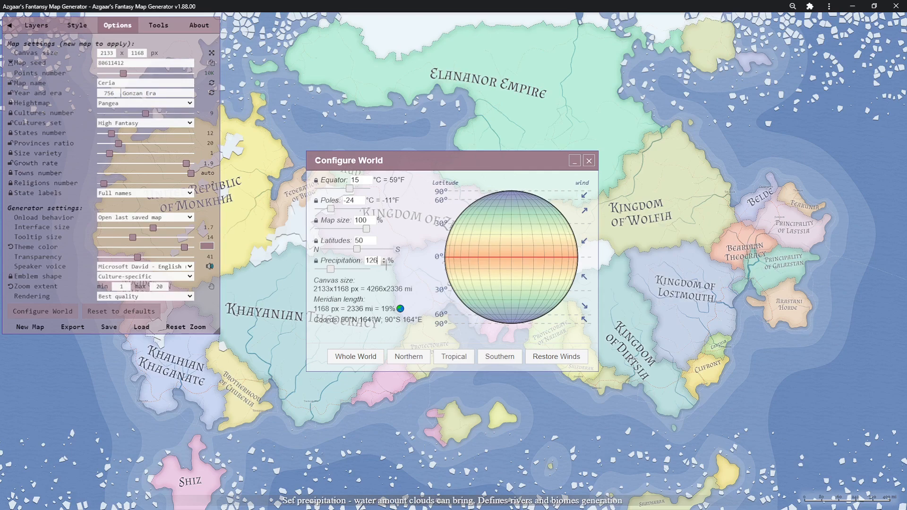
{"action": "left_click", "coordinate": [384, 264]}
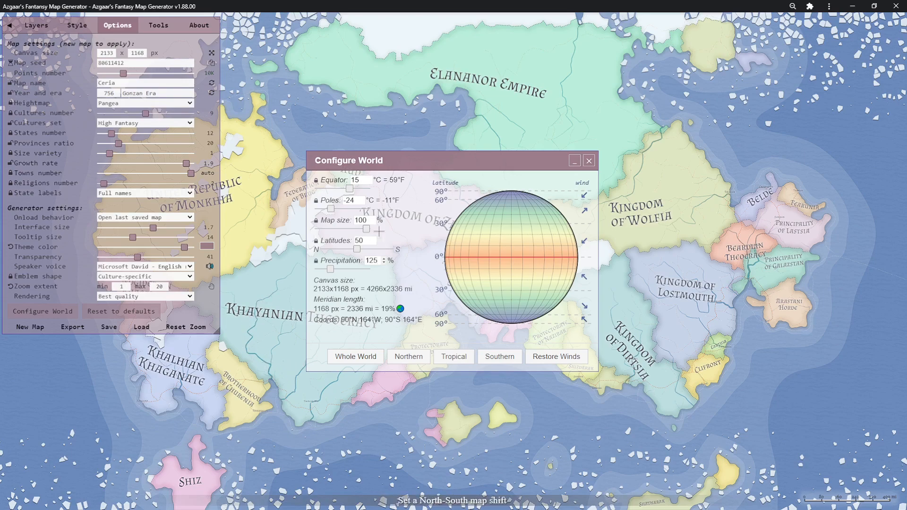
Try a precipitation of 127% and return it to 125%
{"action": "mouse_move", "coordinate": [331, 269]}
{"action": "left_mouse_down"}
{"action": "mouse_move", "coordinate": [371, 280]}
{"action": "mouse_move", "coordinate": [318, 280]}
{"action": "mouse_move", "coordinate": [334, 279]}
{"action": "left_mouse_up"}
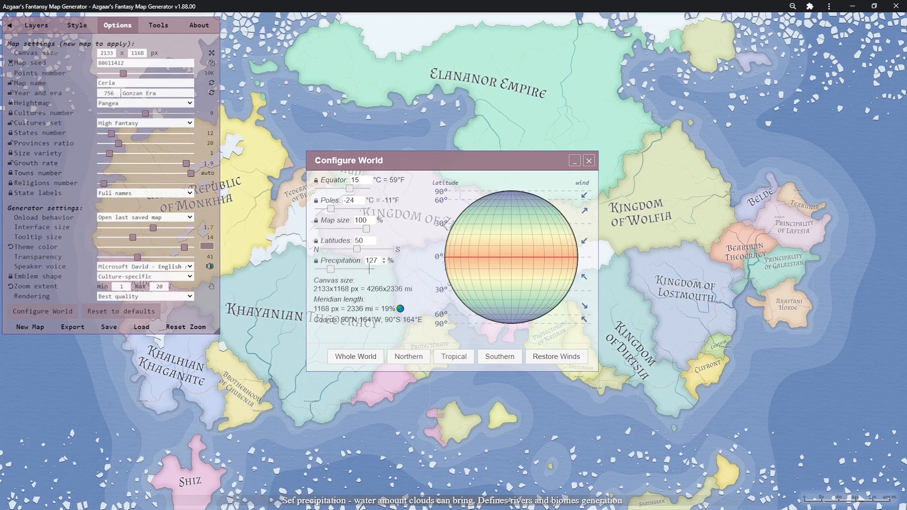
{"action": "left_click", "coordinate": [384, 262]}
{"action": "left_click", "coordinate": [384, 262]}
{"action": "left_click", "coordinate": [404, 270]}
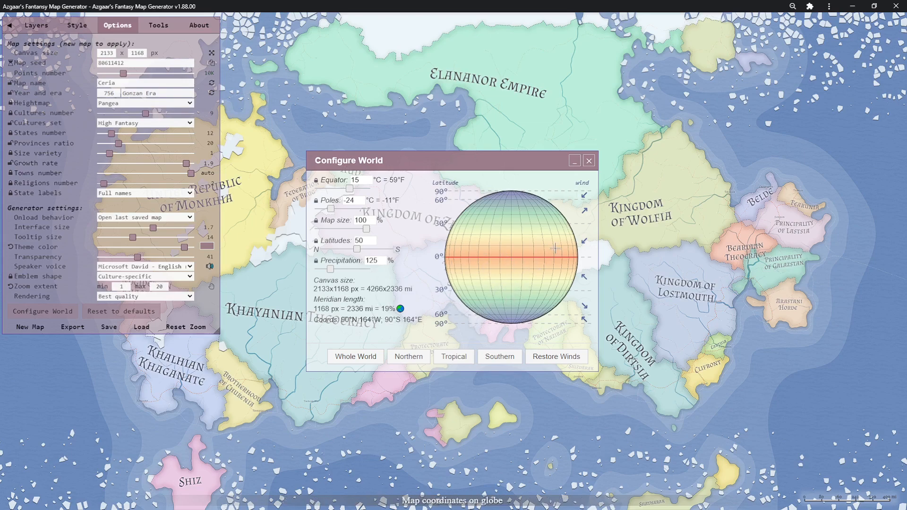
Try the wind direction arrow for the band between 30° and 60° north and close the world configuration
{"action": "left_click", "coordinate": [585, 212]}
{"action": "left_click", "coordinate": [585, 212]}
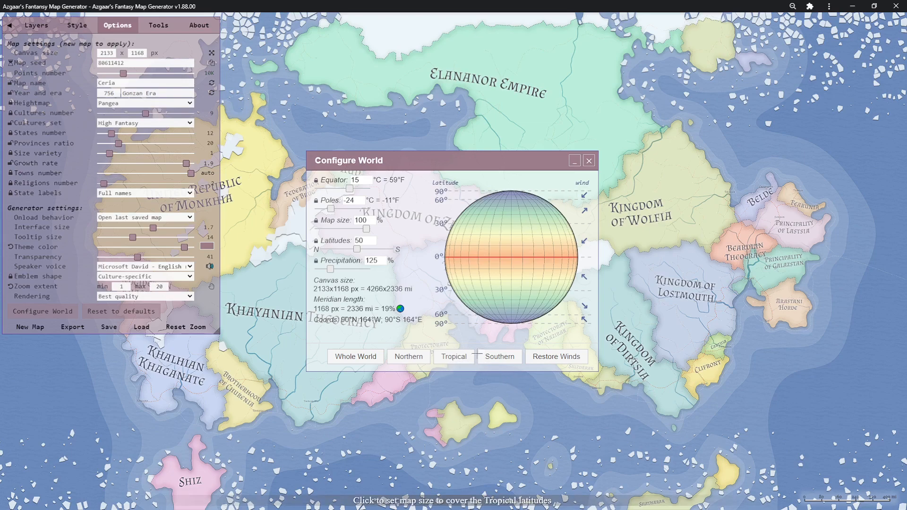
{"action": "left_click", "coordinate": [589, 161]}
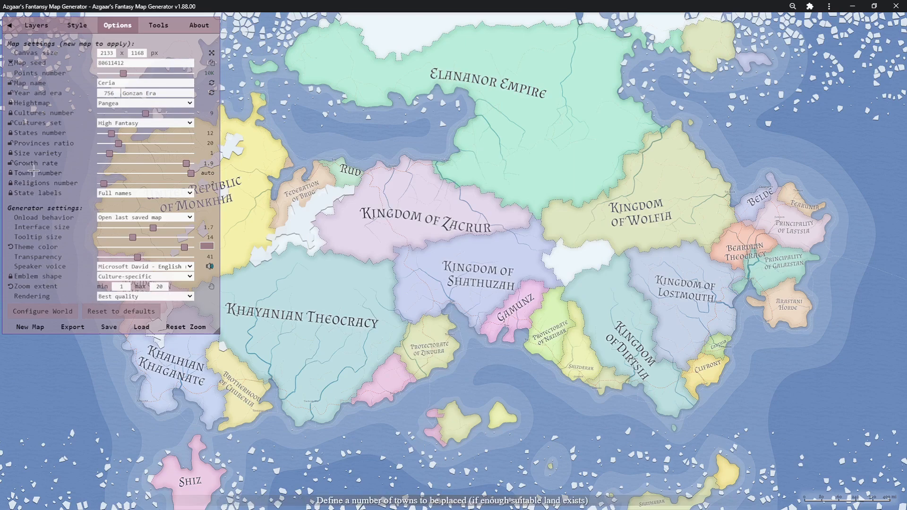
Choose the Oriental cultures set and set the canvas size to 2500 by 1750 px
{"action": "left_click", "coordinate": [124, 123]}
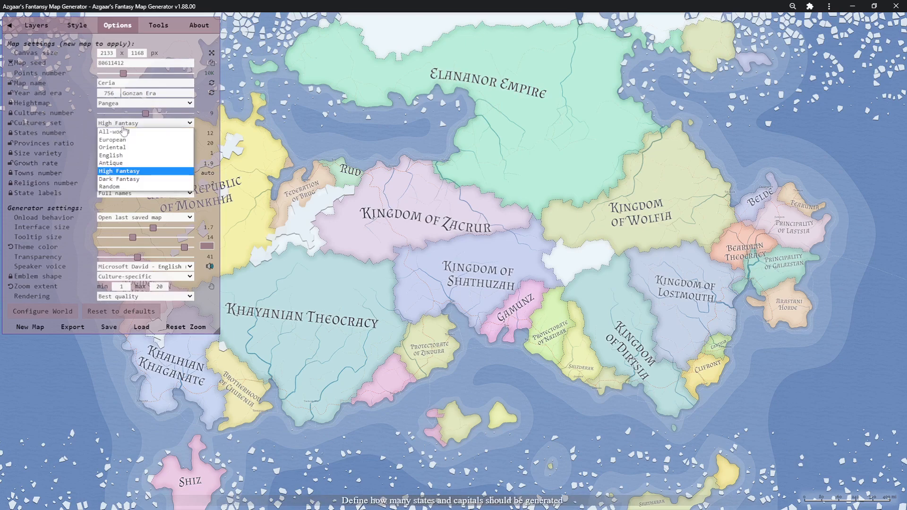
{"action": "left_click", "coordinate": [143, 148]}
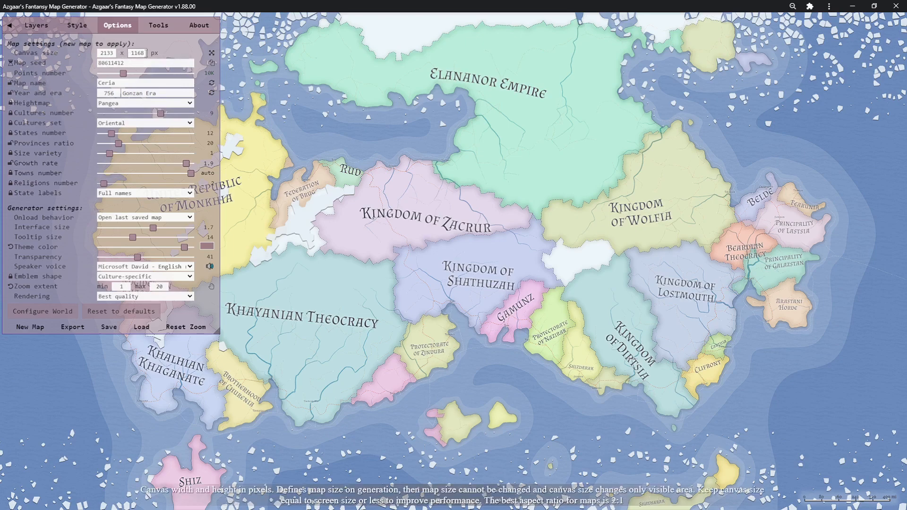
{"action": "double_click", "coordinate": [116, 53]}
{"action": "key", "text": "BackSpace"}
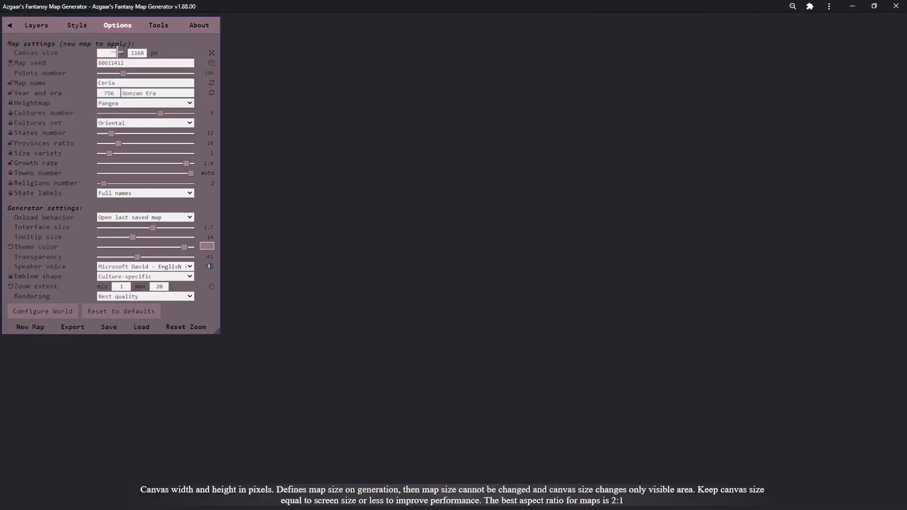
{"action": "type", "text": "2500"}
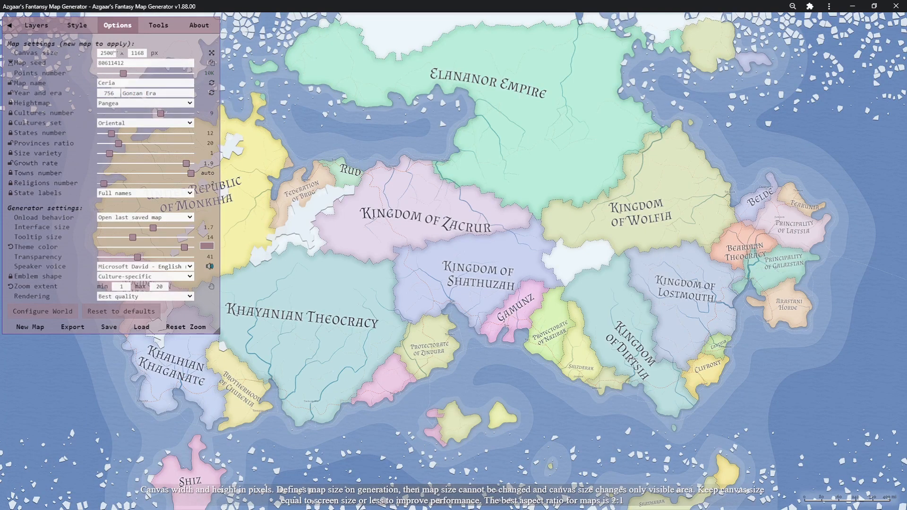
{"action": "double_click", "coordinate": [147, 54]}
{"action": "key", "text": "BackSpace"}
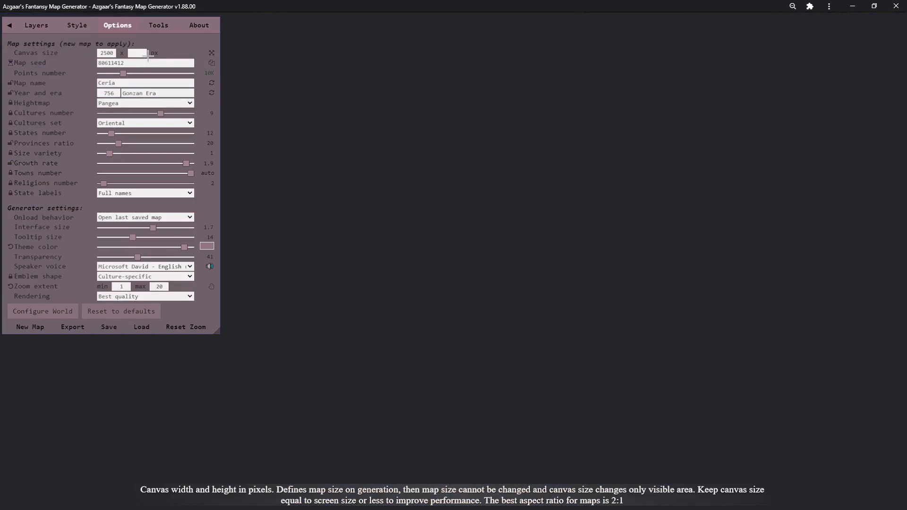
{"action": "type", "text": "1750"}
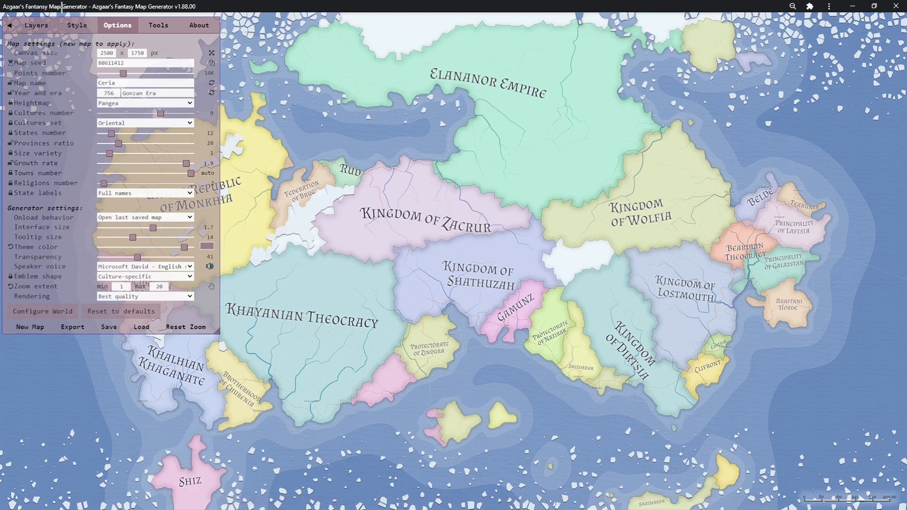
Generate a new map from the current options and hide the options menu
{"action": "left_click", "coordinate": [32, 333]}
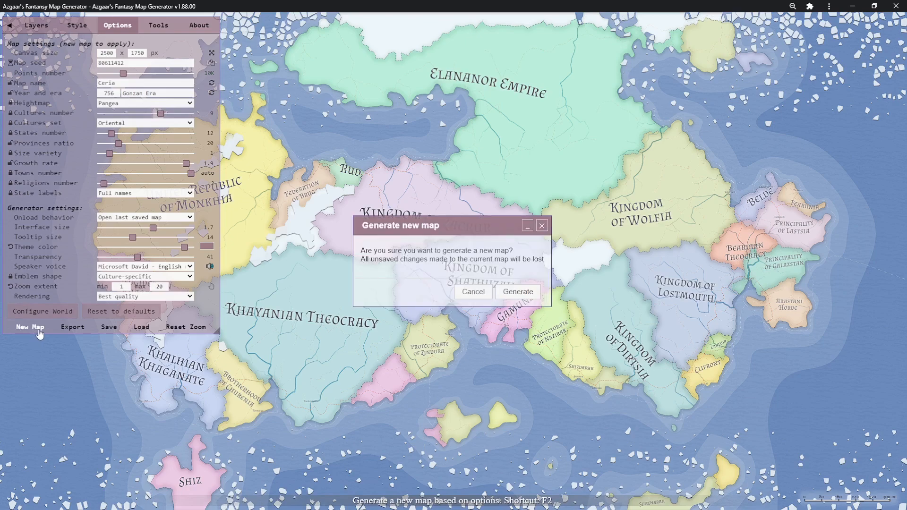
{"action": "left_click", "coordinate": [526, 301]}
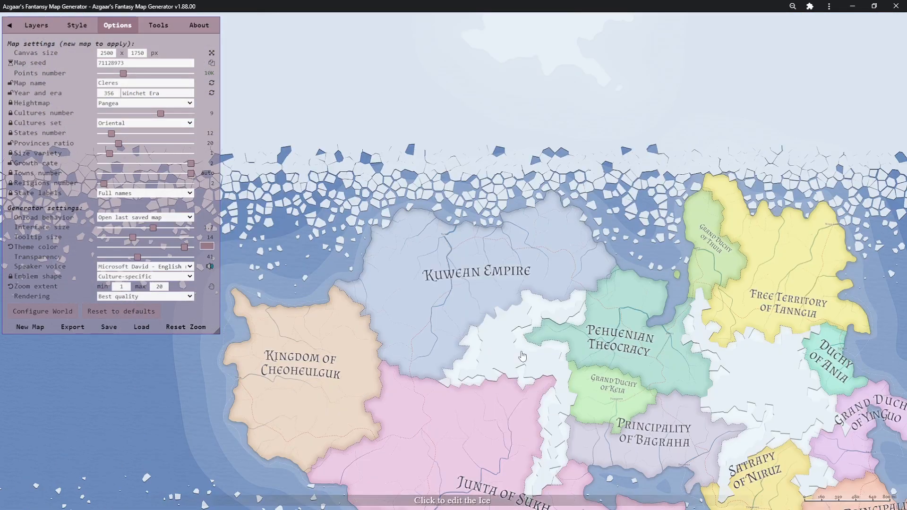
{"action": "left_click_drag", "start_coordinate": [507, 352], "coordinate": [351, 104]}
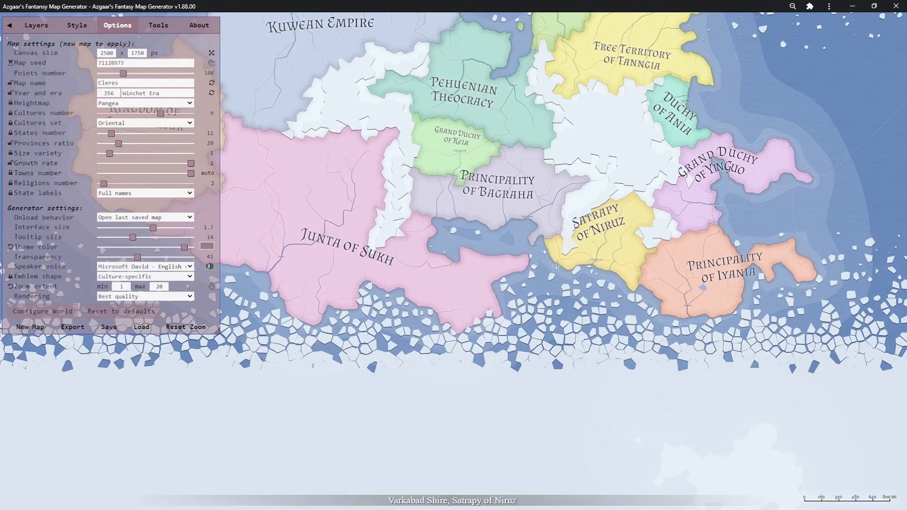
{"action": "left_click_drag", "start_coordinate": [648, 334], "coordinate": [495, 401]}
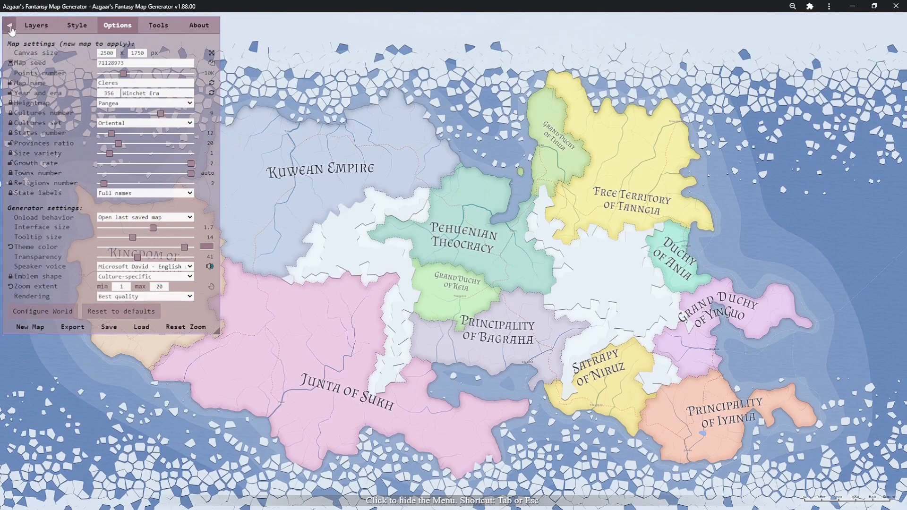
{"action": "key", "text": "Tab"}
Examine the new map's landmass and ice cover from the northern to the southern edge
{"action": "left_click_drag", "start_coordinate": [511, 332], "coordinate": [454, 200]}
{"action": "left_click_drag", "start_coordinate": [448, 275], "coordinate": [462, 365]}
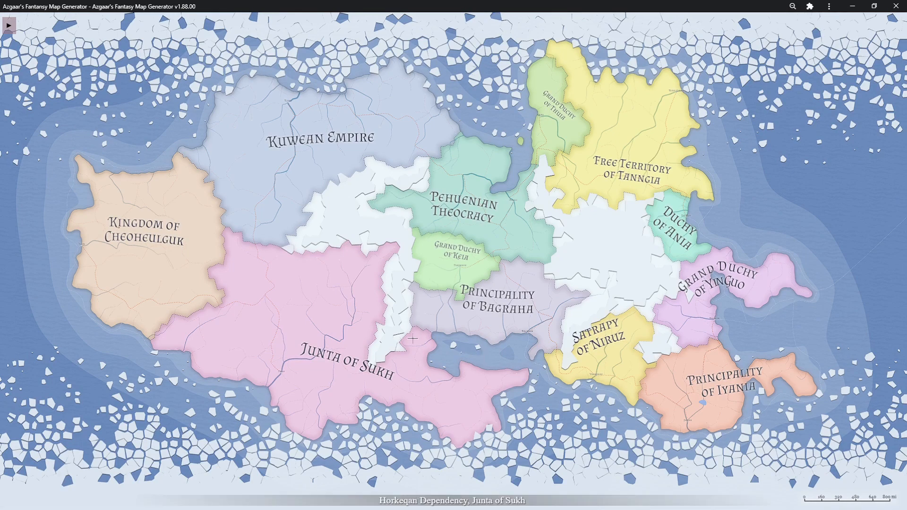
{"action": "left_click_drag", "start_coordinate": [429, 389], "coordinate": [426, 274]}
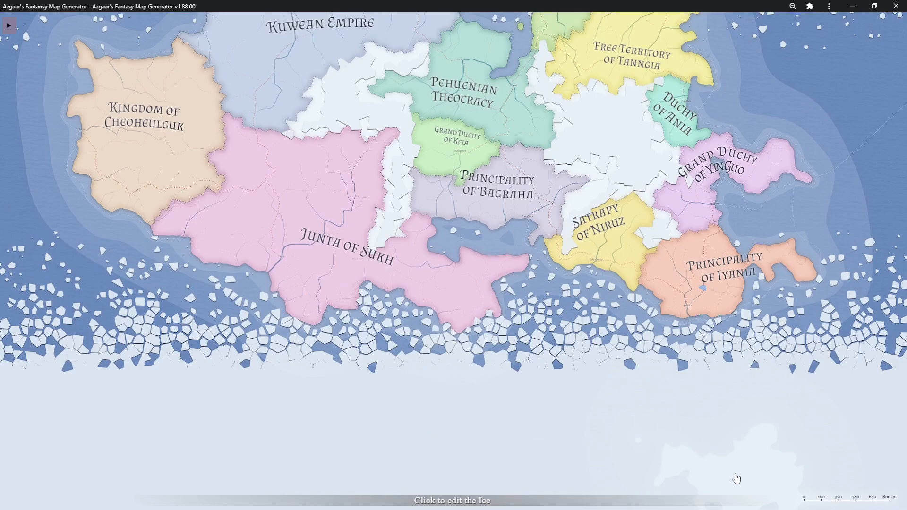
{"action": "left_click_drag", "start_coordinate": [621, 344], "coordinate": [622, 437]}
{"action": "left_click_drag", "start_coordinate": [547, 282], "coordinate": [562, 414]}
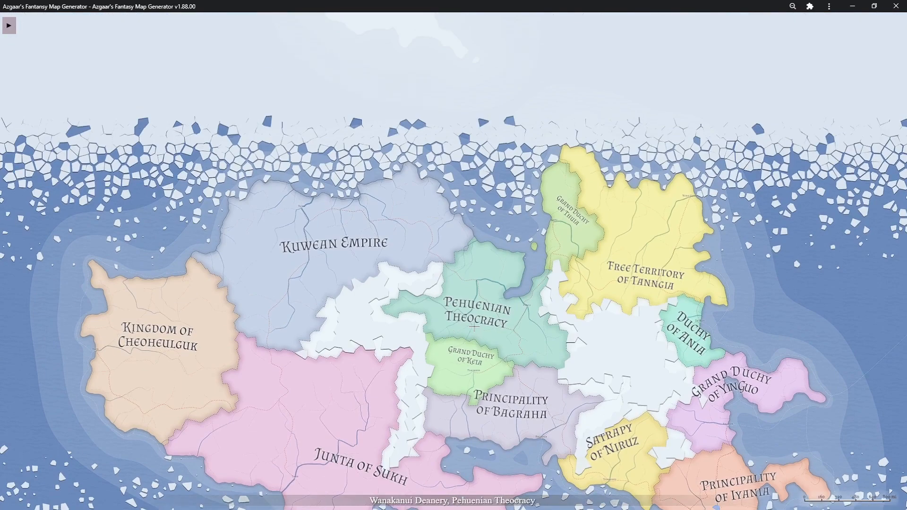
{"action": "left_click_drag", "start_coordinate": [459, 283], "coordinate": [430, 440]}
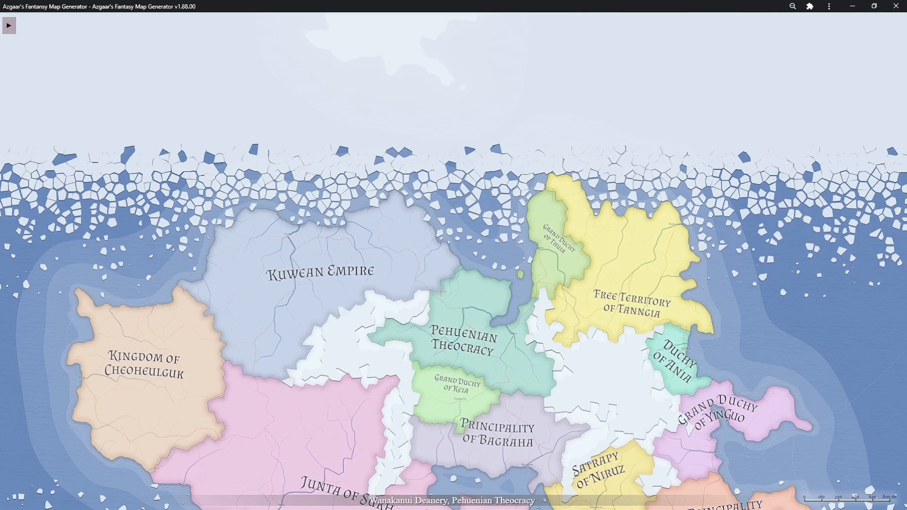
{"action": "left_click_drag", "start_coordinate": [442, 325], "coordinate": [440, 77]}
{"action": "left_click_drag", "start_coordinate": [425, 414], "coordinate": [381, 450]}
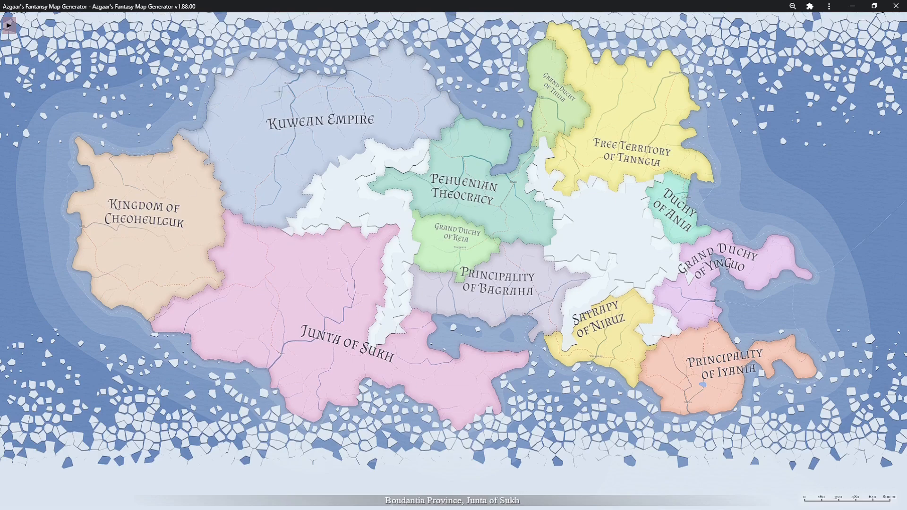
Check the mean temperature of the burg Tugat on the Kuwean Empire's northern coast
{"action": "scroll", "coordinate": [395, 60], "scroll_direction": "up", "scroll_amount": 5}
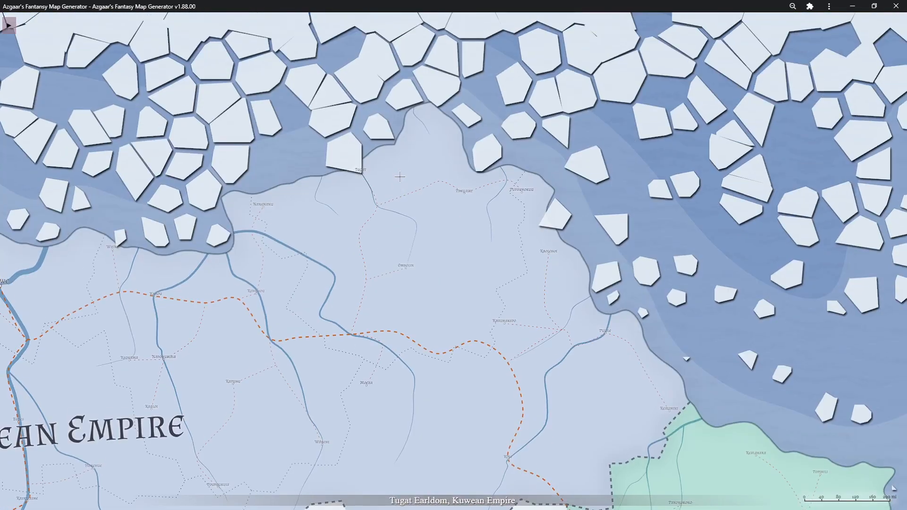
{"action": "left_click", "coordinate": [362, 177]}
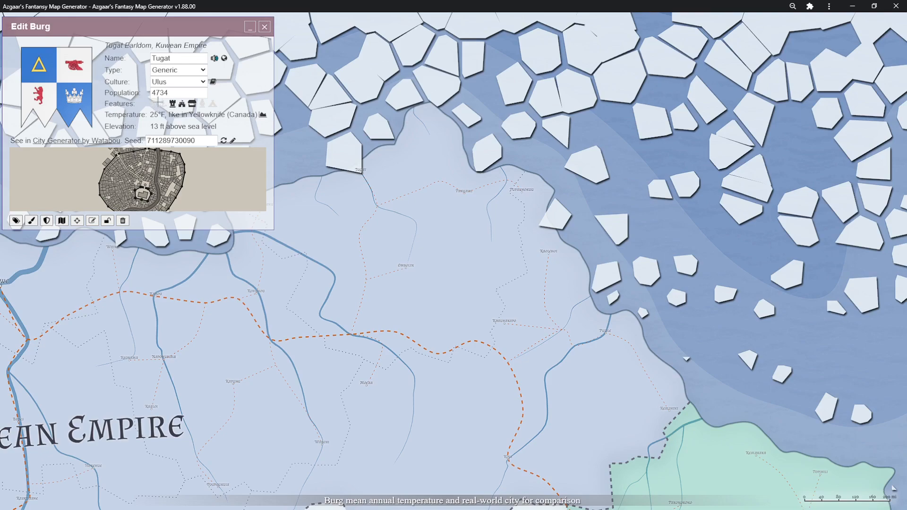
{"action": "left_click", "coordinate": [264, 26]}
{"action": "scroll", "coordinate": [389, 172], "scroll_direction": "down", "scroll_amount": 5}
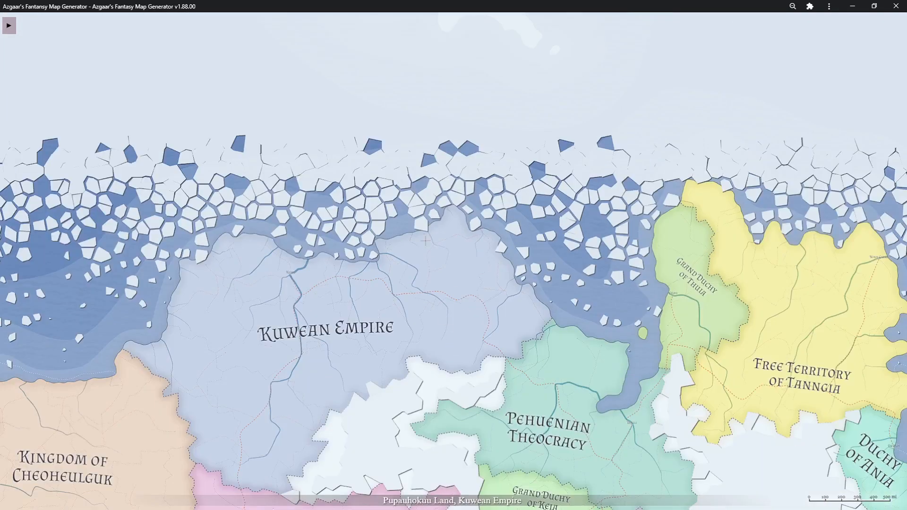
Check the temperatures of the burgs Pukiwapa in the Grand Duchy of Keia and Qodshahr in the Principality of Bagraha
{"action": "scroll", "coordinate": [468, 283], "scroll_direction": "up", "scroll_amount": 5}
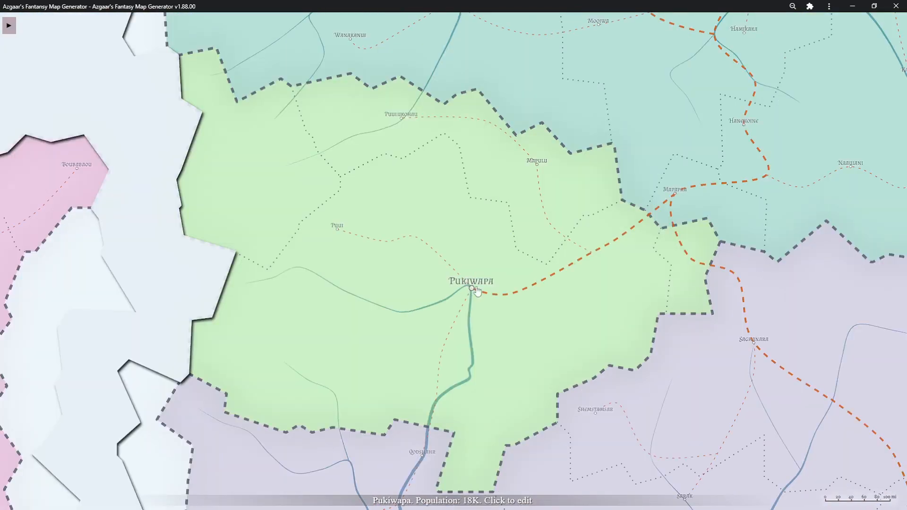
{"action": "left_click", "coordinate": [471, 287]}
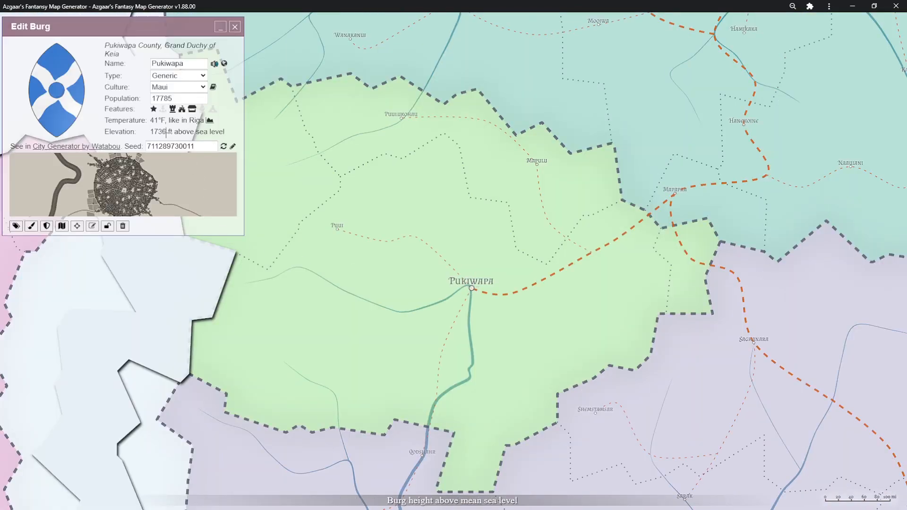
{"action": "scroll", "coordinate": [331, 212], "scroll_direction": "down", "scroll_amount": 3}
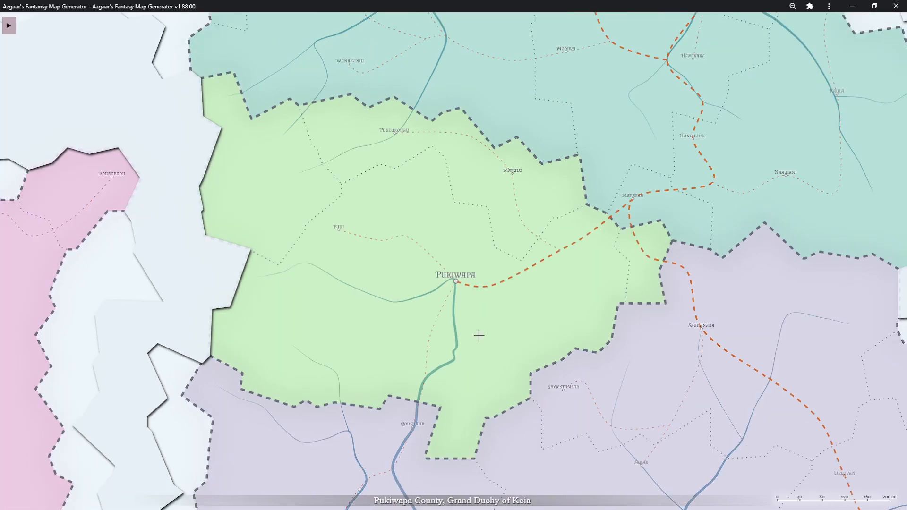
{"action": "left_click", "coordinate": [409, 405]}
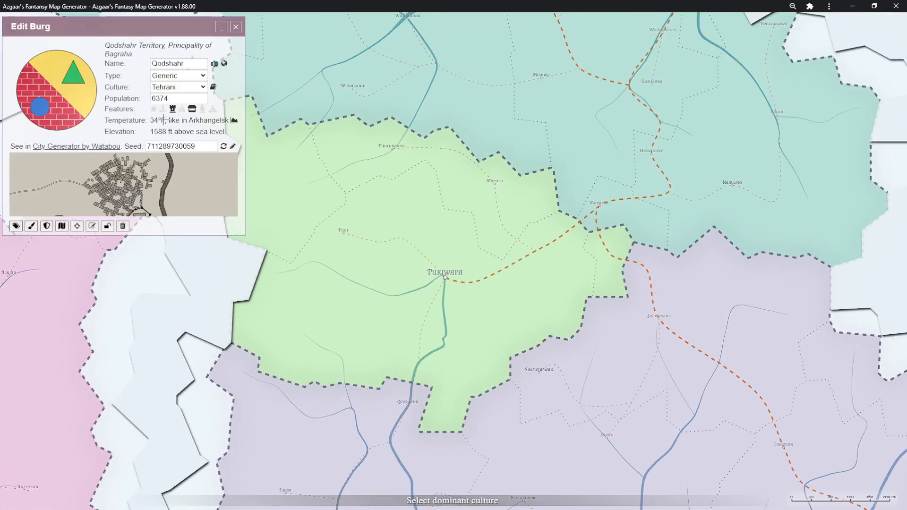
{"action": "key", "text": "Escape"}
{"action": "scroll", "coordinate": [460, 322], "scroll_direction": "down", "scroll_amount": 4}
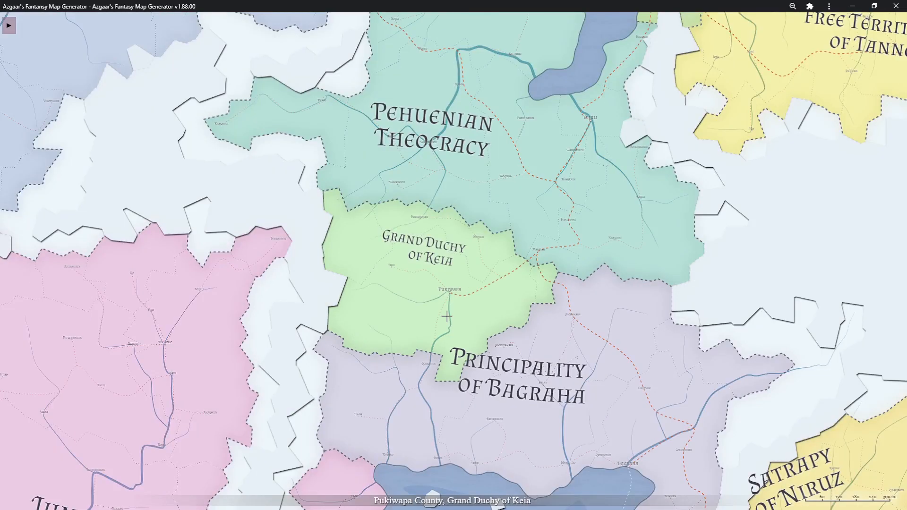
{"action": "scroll", "coordinate": [447, 316], "scroll_direction": "down", "scroll_amount": 2}
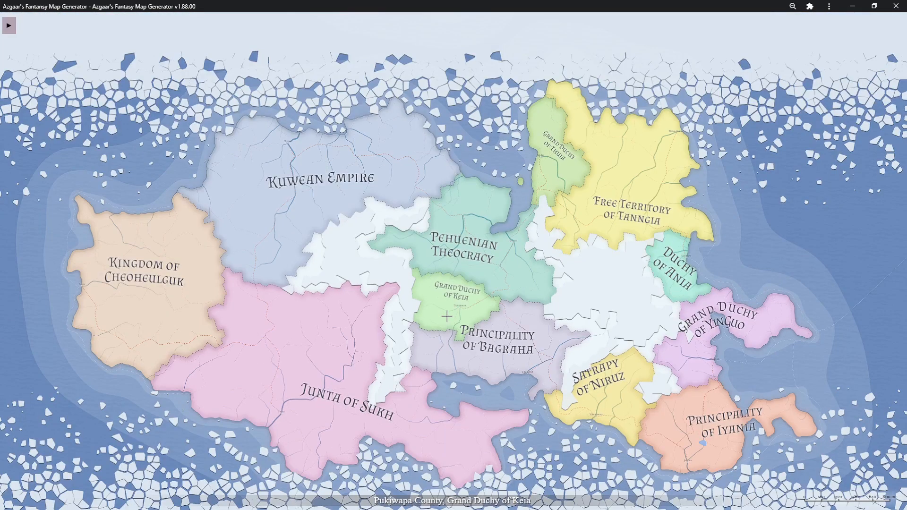
{"action": "left_click_drag", "start_coordinate": [447, 317], "coordinate": [434, 301]}
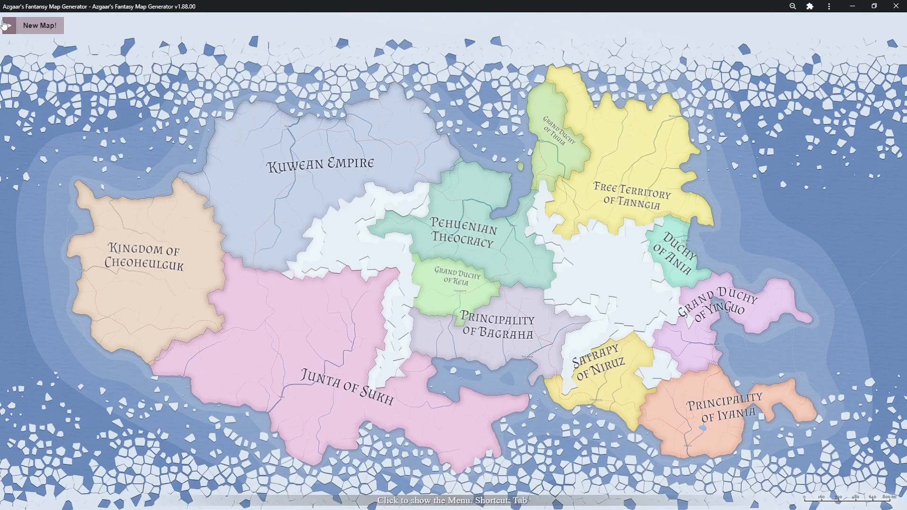
Set the equator temperature to 24 °C in the world configuration and close it
{"action": "left_click", "coordinate": [8, 25]}
{"action": "left_click", "coordinate": [73, 308]}
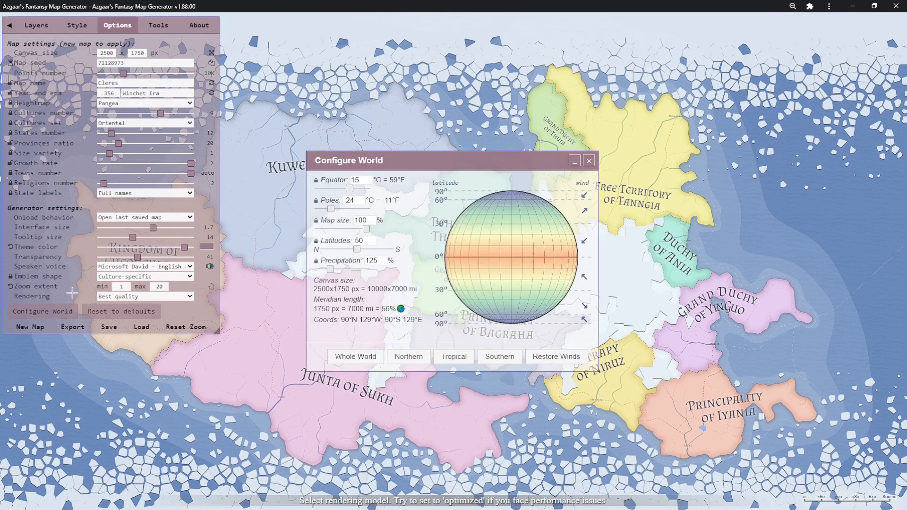
{"action": "left_click", "coordinate": [369, 182]}
{"action": "left_click", "coordinate": [370, 179]}
{"action": "left_click", "coordinate": [370, 178]}
{"action": "left_click", "coordinate": [370, 178]}
{"action": "left_click", "coordinate": [370, 179]}
{"action": "left_click", "coordinate": [371, 179]}
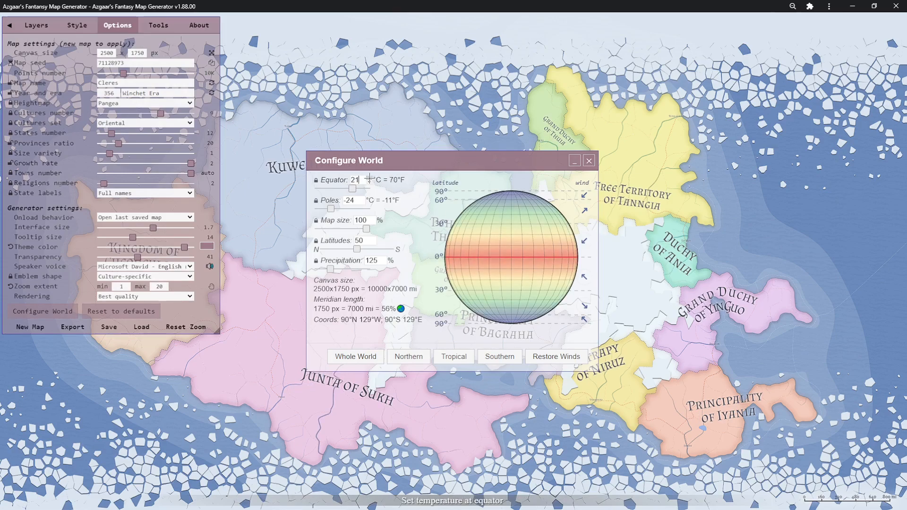
{"action": "left_click", "coordinate": [370, 178]}
{"action": "left_click", "coordinate": [370, 178]}
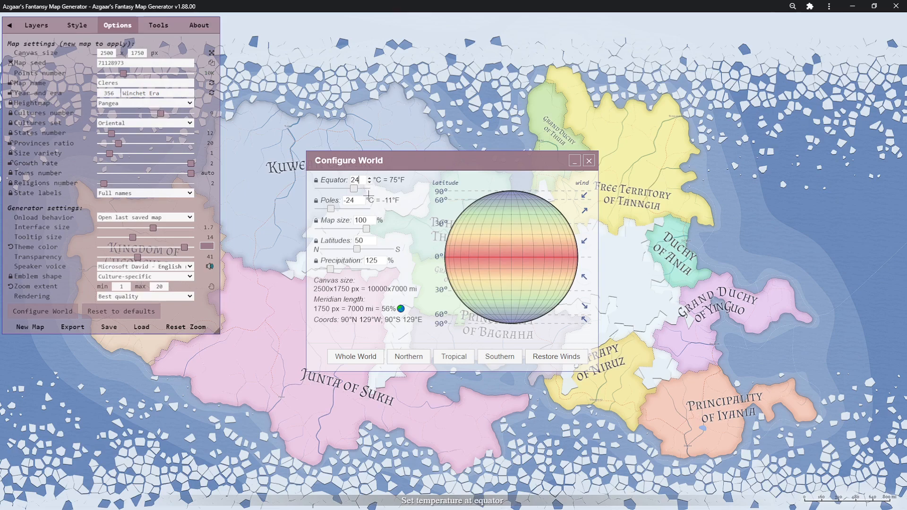
{"action": "left_click", "coordinate": [589, 163]}
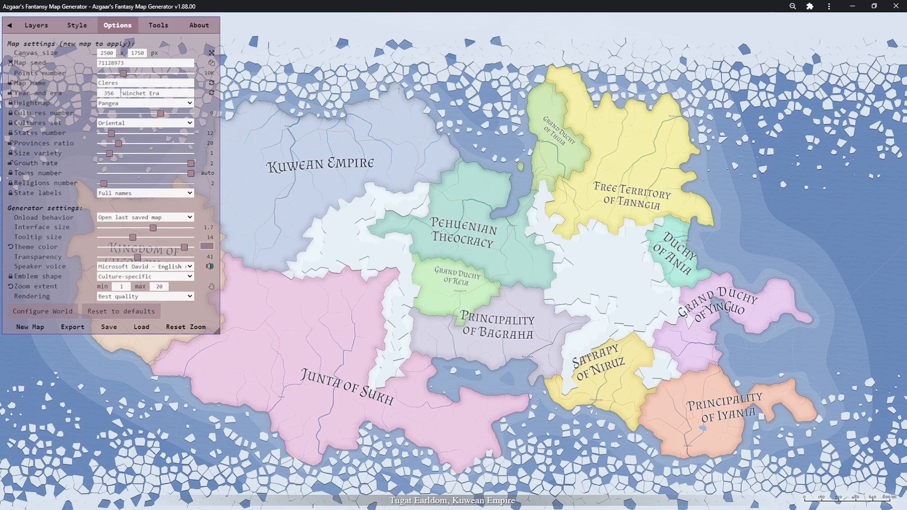
Reopen the details of the burg Tugat to check its temperature under the new climate
{"action": "scroll", "coordinate": [400, 88], "scroll_direction": "up", "scroll_amount": 5}
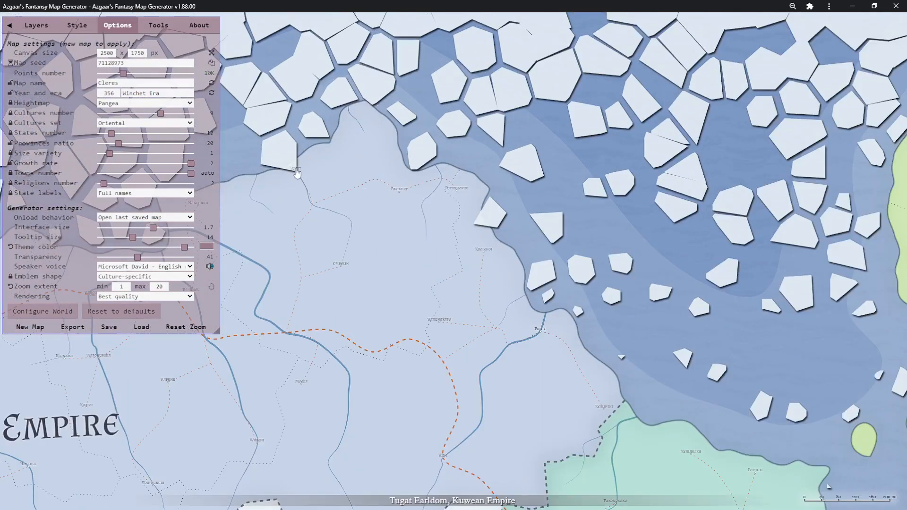
{"action": "left_click", "coordinate": [295, 170]}
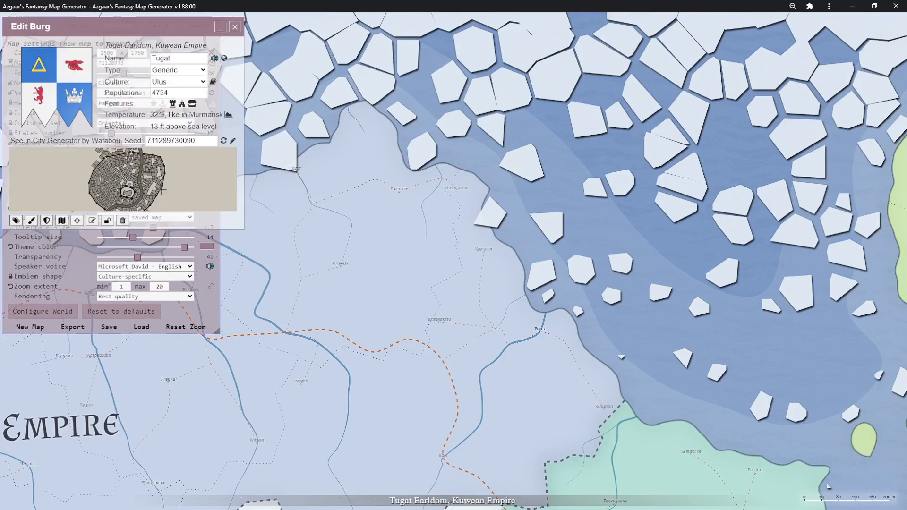
Show the annual temperature graph for Tugat and examine its day, mean and night curves across the year
{"action": "left_click_drag", "start_coordinate": [116, 22], "coordinate": [342, 68]}
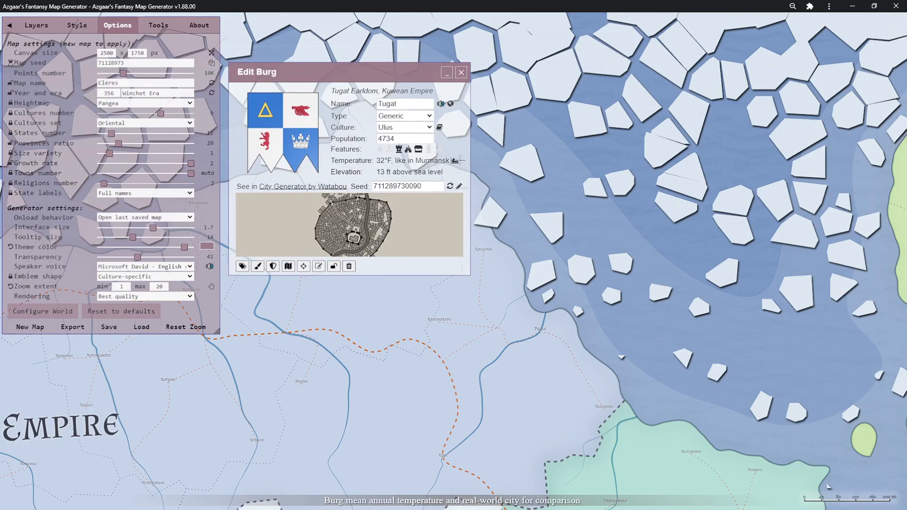
{"action": "left_click", "coordinate": [455, 161]}
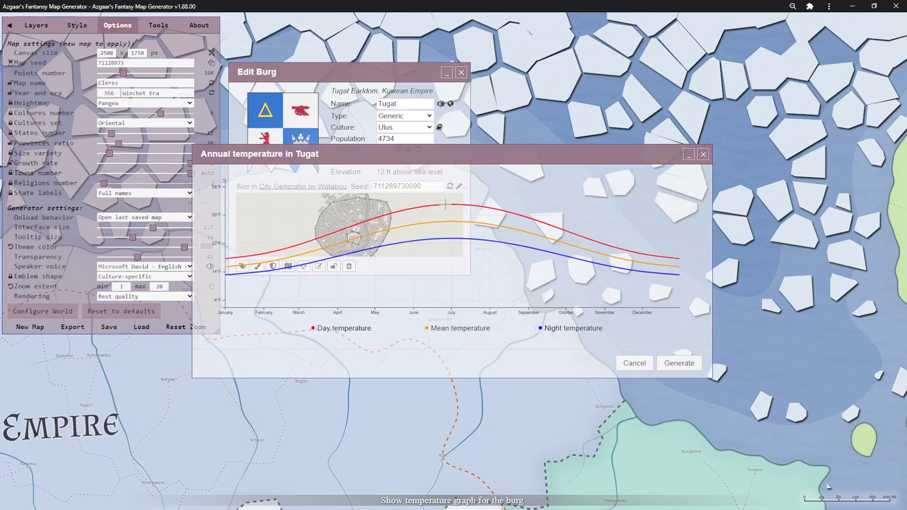
{"action": "left_click_drag", "start_coordinate": [448, 150], "coordinate": [562, 213]}
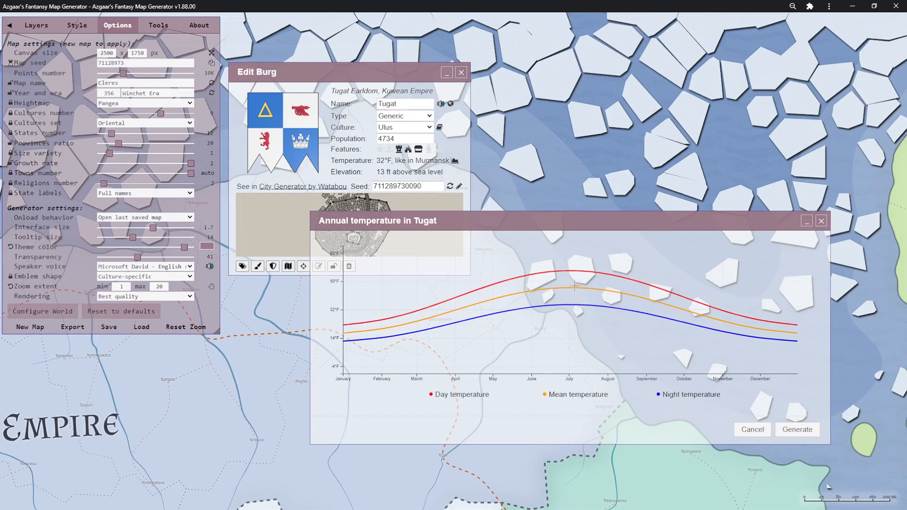
{"action": "mouse_move", "coordinate": [563, 288]}
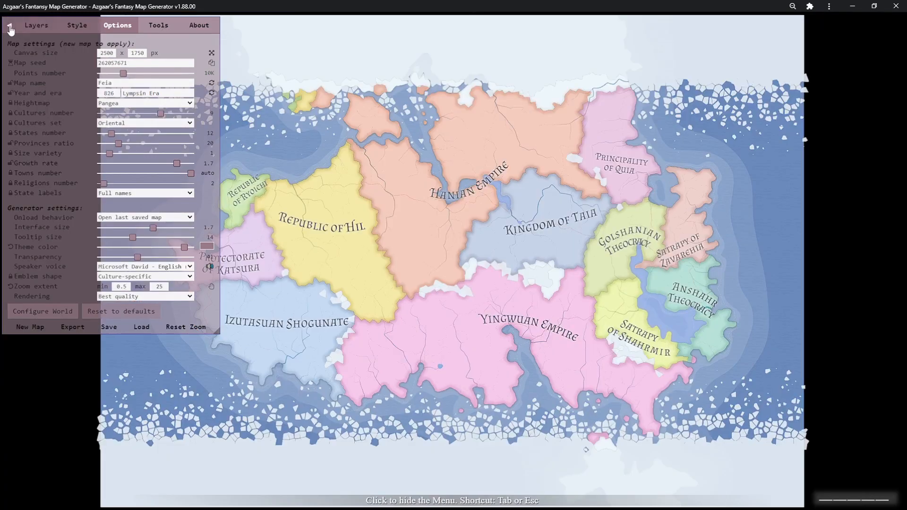
Generate another new map with the Pangea heightmap and review its world climate configuration
{"action": "left_click", "coordinate": [9, 25]}
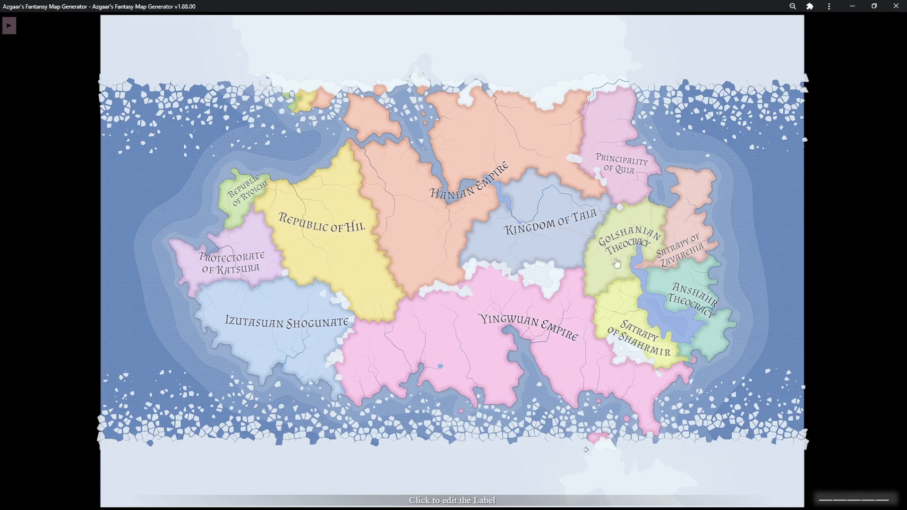
{"action": "left_click", "coordinate": [9, 25]}
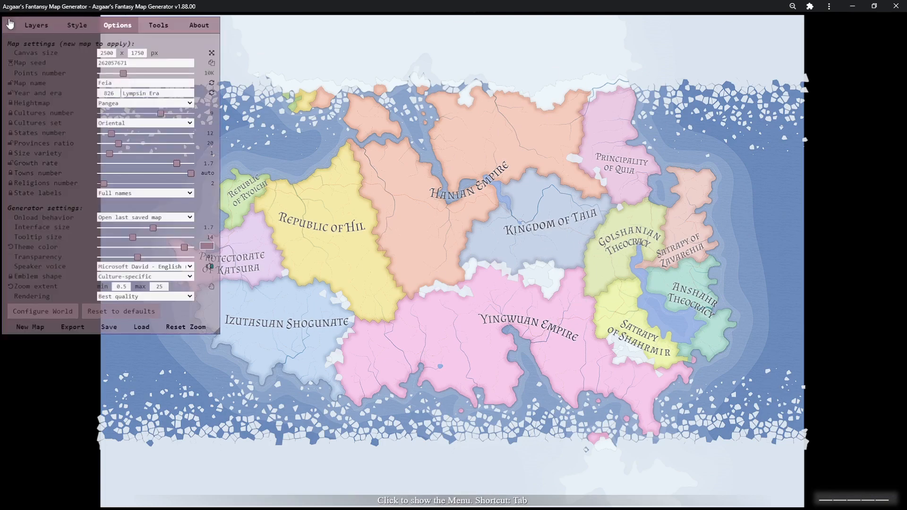
{"action": "left_click", "coordinate": [41, 330]}
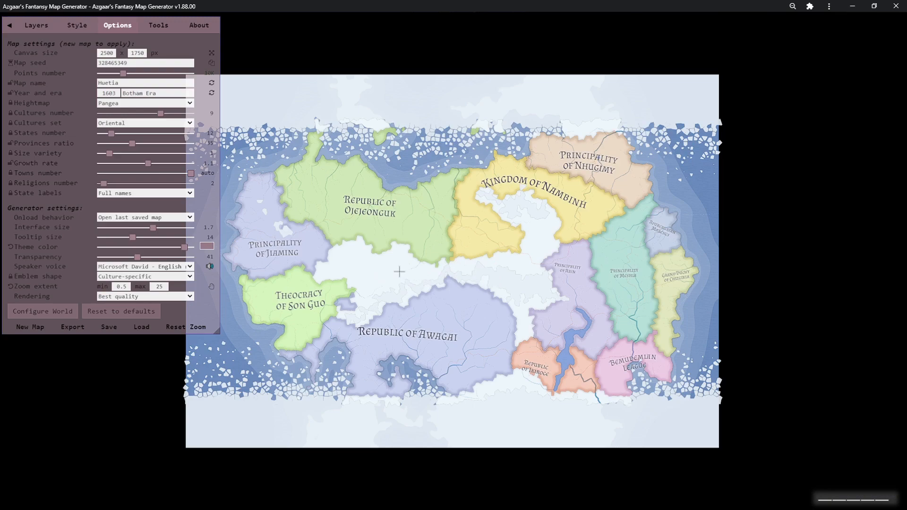
{"action": "left_click", "coordinate": [35, 316]}
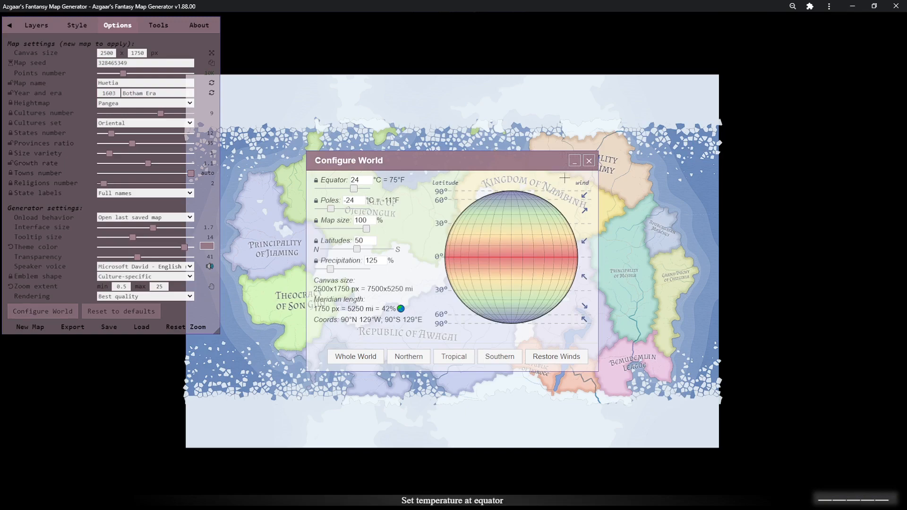
{"action": "left_click", "coordinate": [589, 161]}
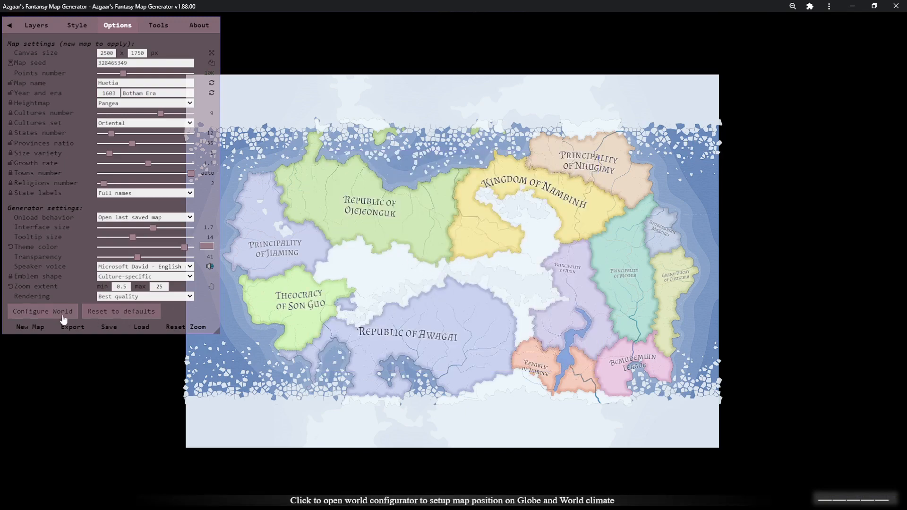
Generate a new map with the Low Island heightmap and view it enlarged without the menu covering it
{"action": "left_click", "coordinate": [35, 329]}
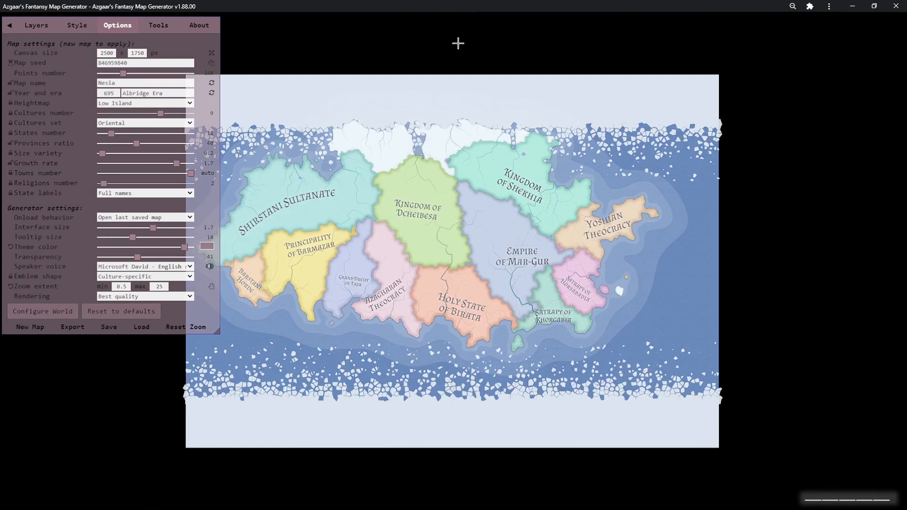
{"action": "left_click", "coordinate": [9, 25]}
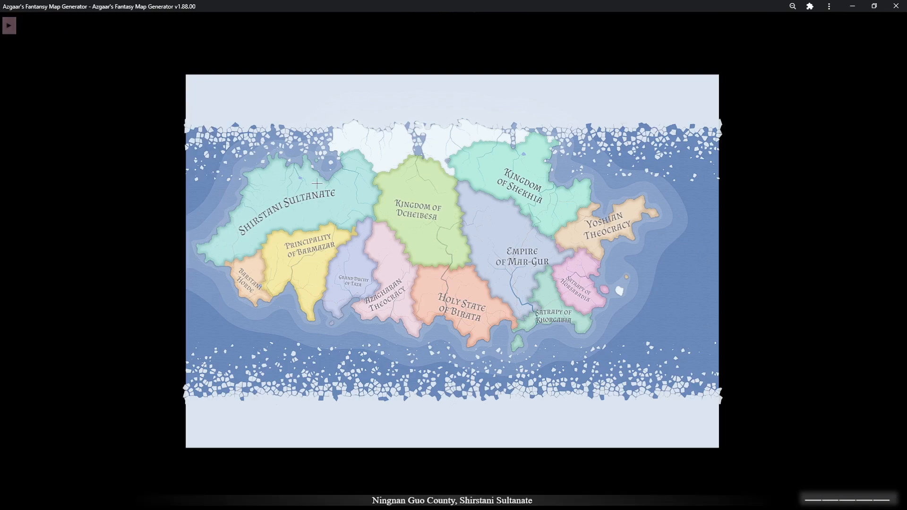
{"action": "scroll", "coordinate": [347, 213], "scroll_direction": "up", "scroll_amount": 1}
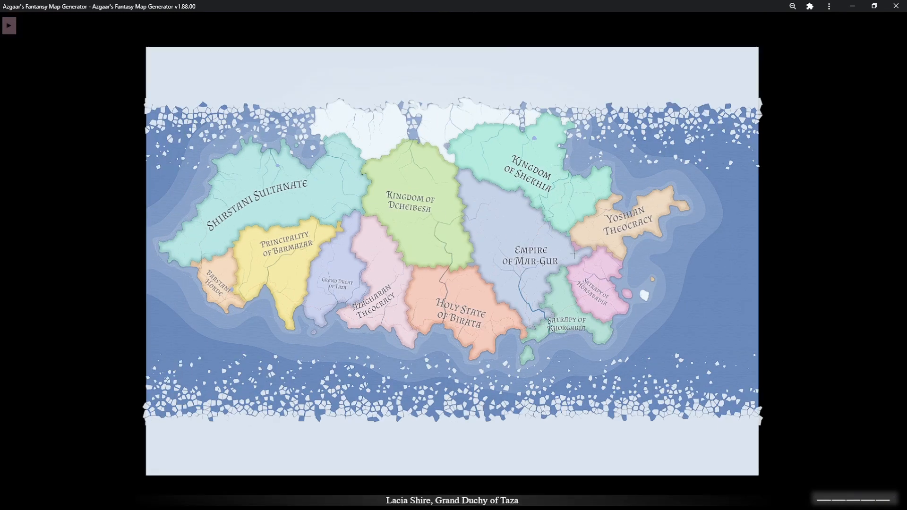
{"action": "scroll", "coordinate": [434, 239], "scroll_direction": "up", "scroll_amount": 3}
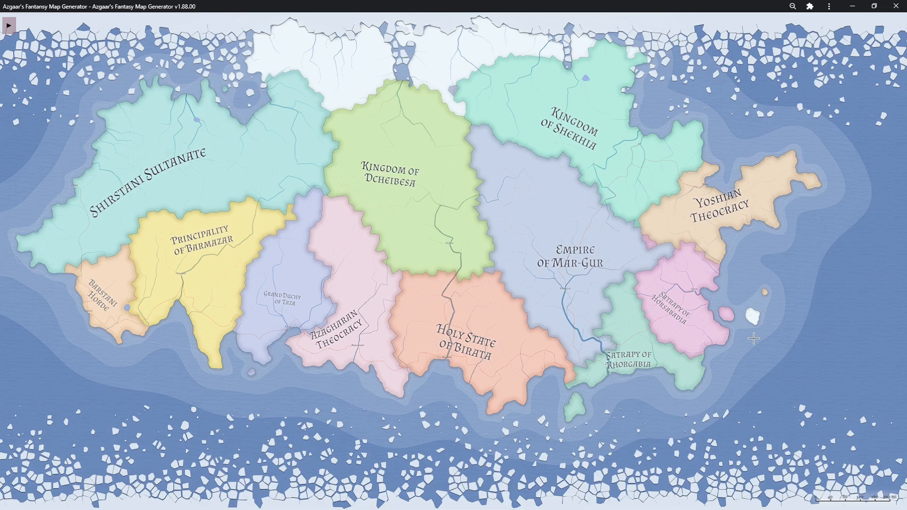
Start editing the new map's heightmap, bringing up the choice of edit modes
{"action": "left_click", "coordinate": [8, 26]}
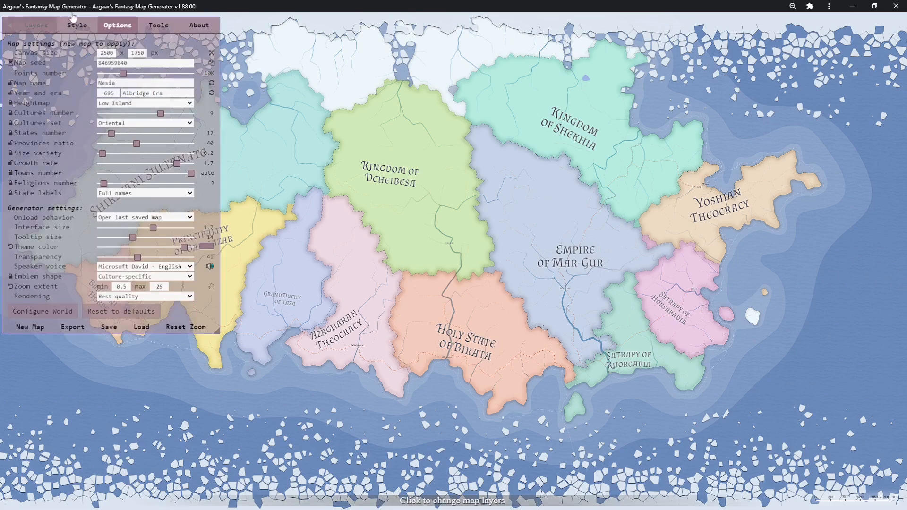
{"action": "left_click", "coordinate": [152, 25]}
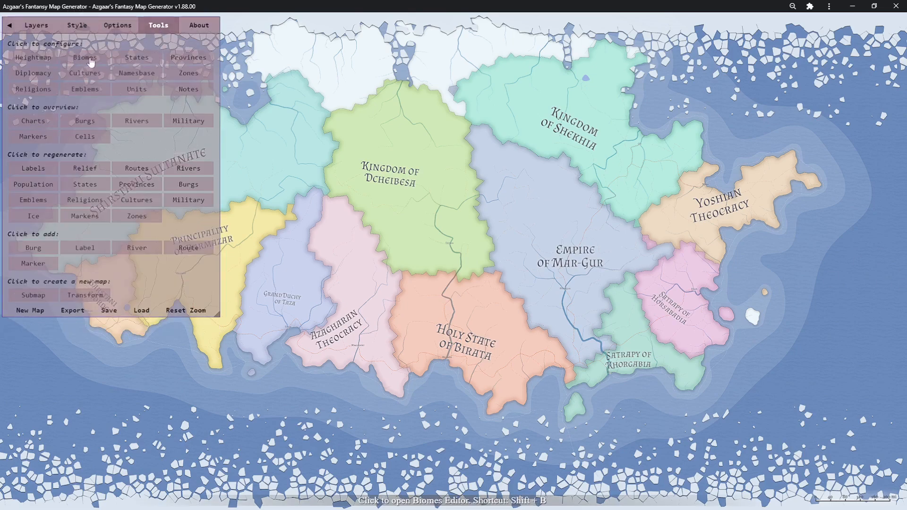
{"action": "left_click", "coordinate": [50, 63]}
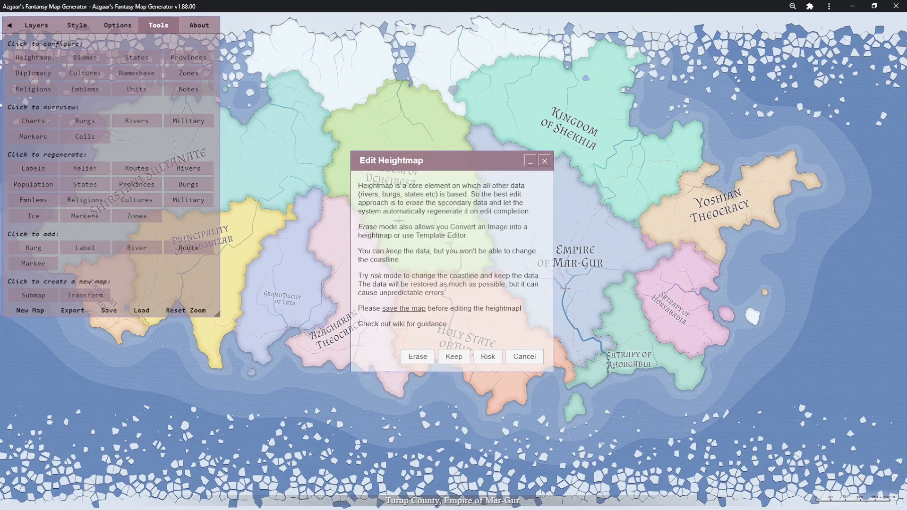